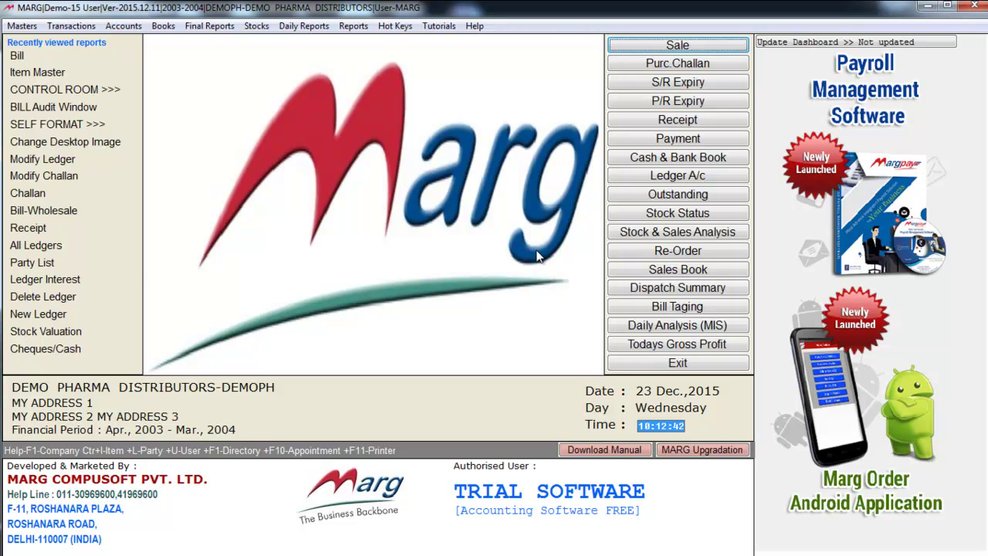
# Open the Item Master product list and the BRUFOGESIC record for editing
pyautogui.hotkey('alt', 'm')
pyautogui.press('Down')
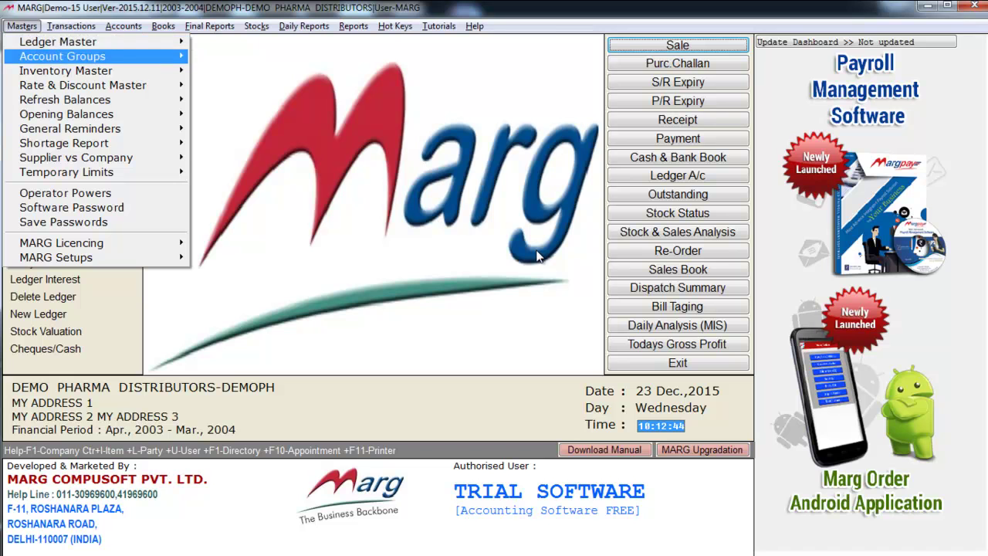
pyautogui.press('Down')
pyautogui.press('Right')
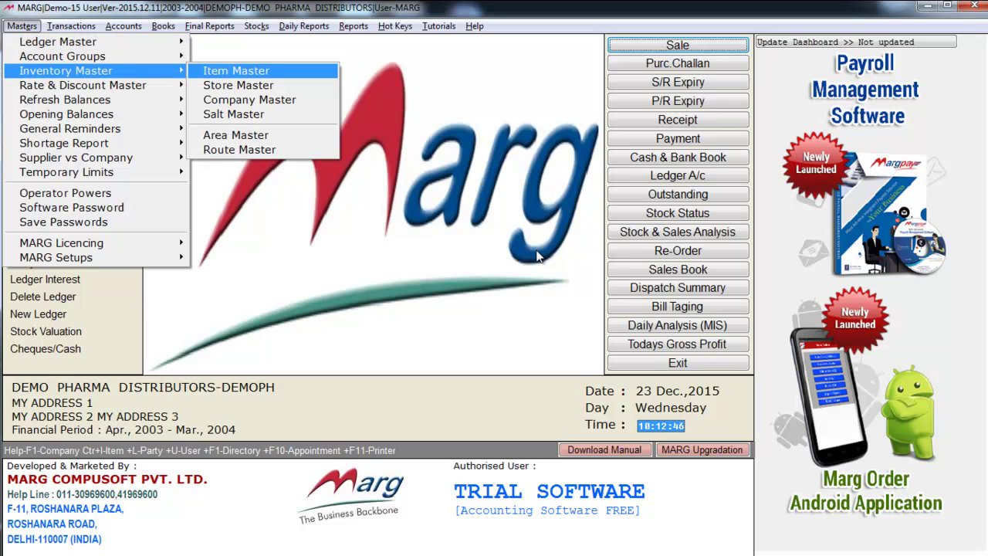
pyautogui.press('Return')
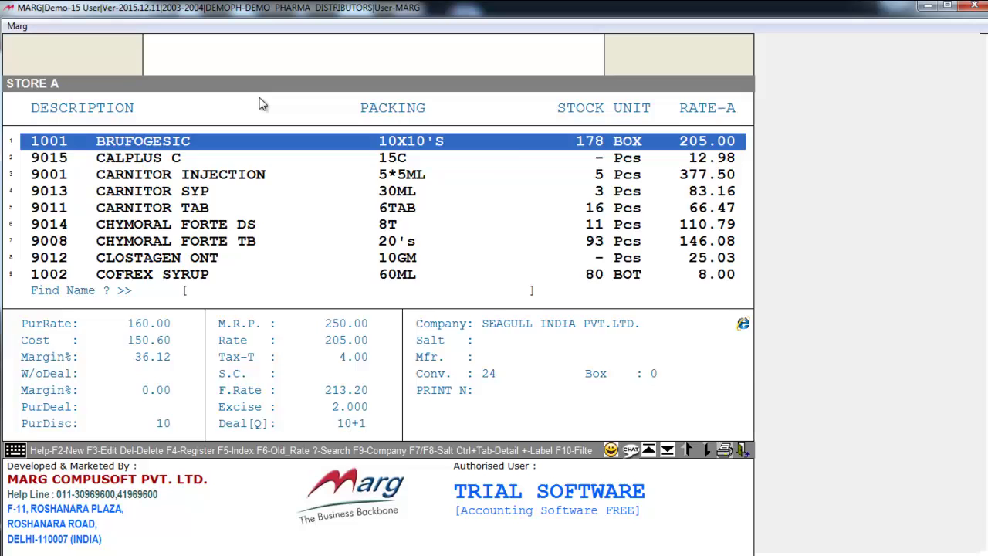
pyautogui.press('Return')
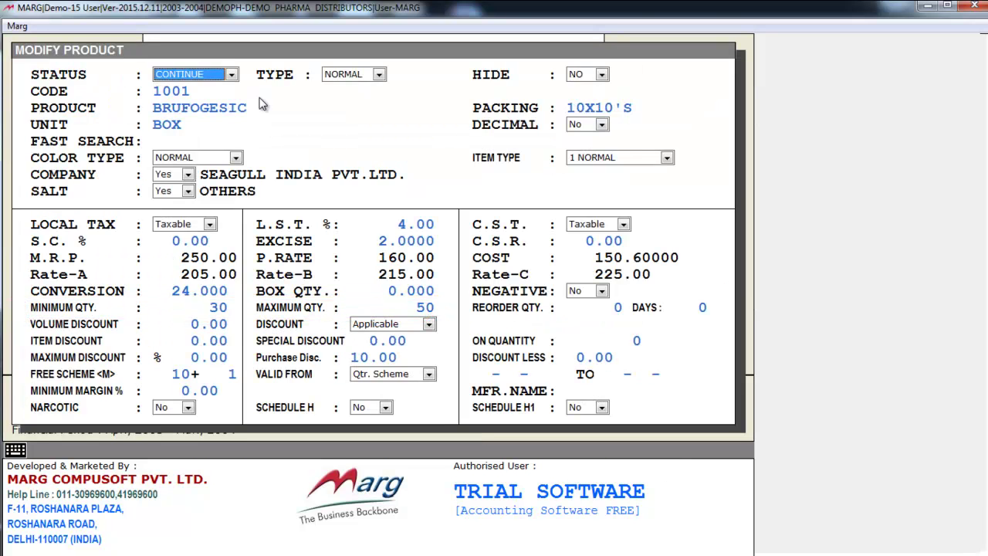
# Leave BRUFOGESIC without saving and start a new product entry, code 9028
pyautogui.press('Escape')
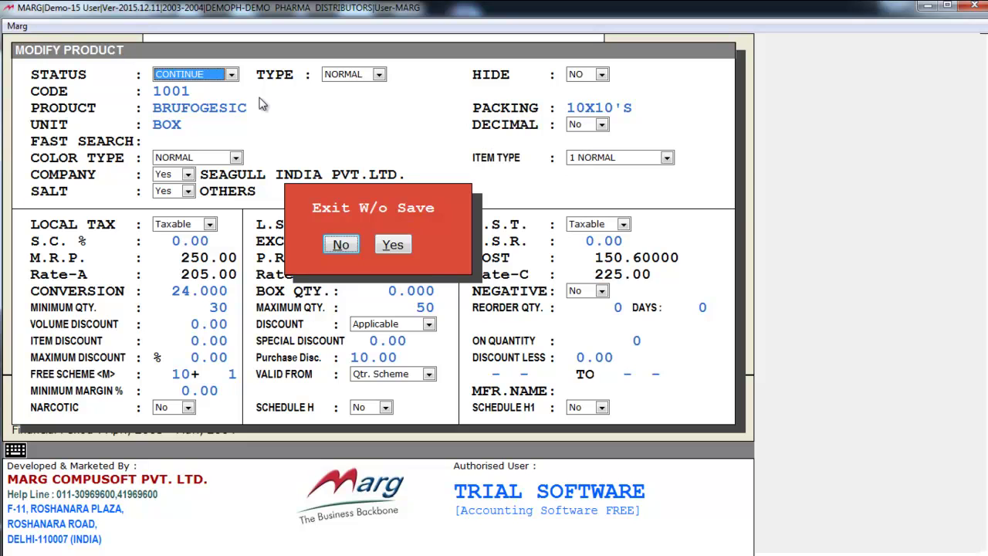
pyautogui.press('Right')
pyautogui.press('Return')
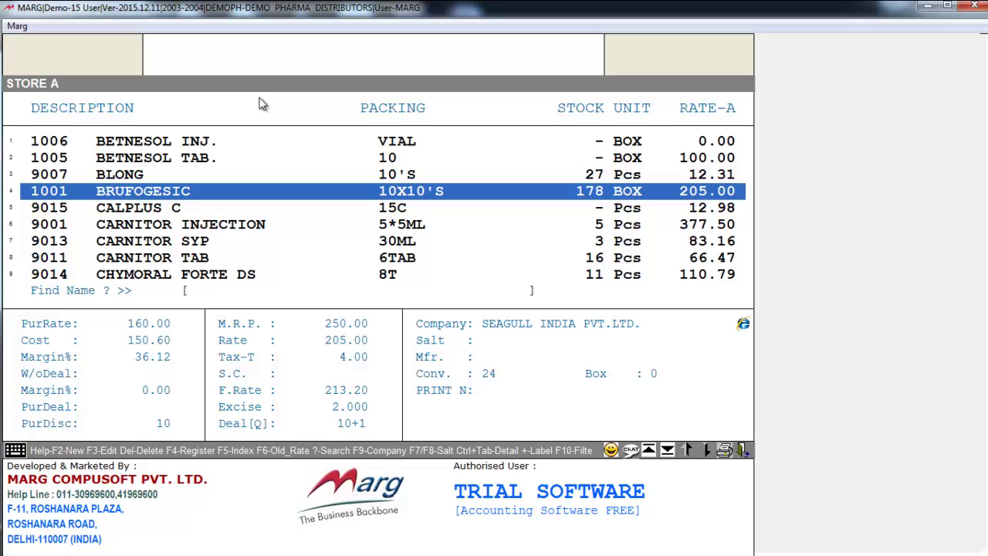
pyautogui.press('Up')
pyautogui.press('Up')
pyautogui.press('Up')
pyautogui.press('Up')
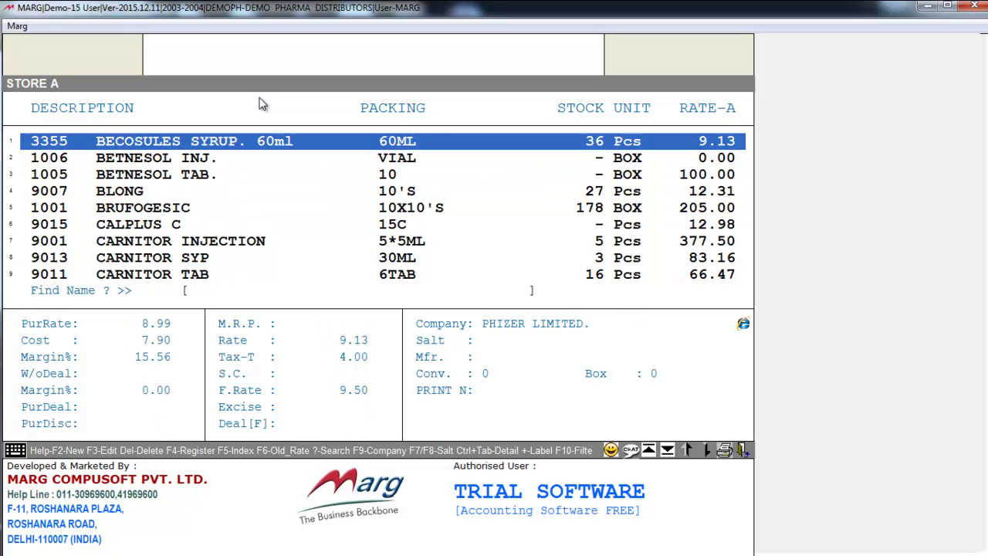
pyautogui.press('Down')
pyautogui.press('Up')
pyautogui.press('Up')
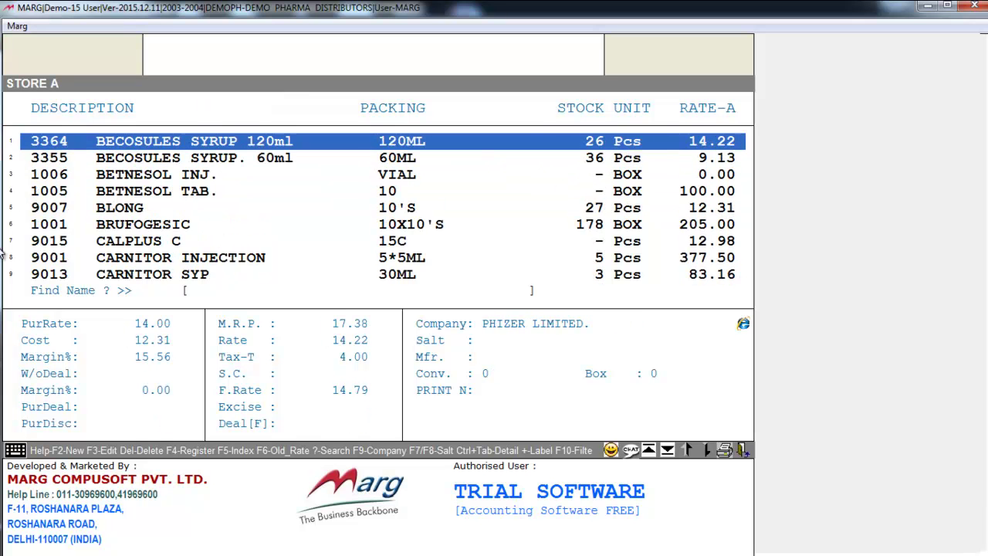
pyautogui.press('F2')
# Enter BLONG TAB as the new product's name
pyautogui.press('Return')
pyautogui.press('Return')
pyautogui.press('Return')
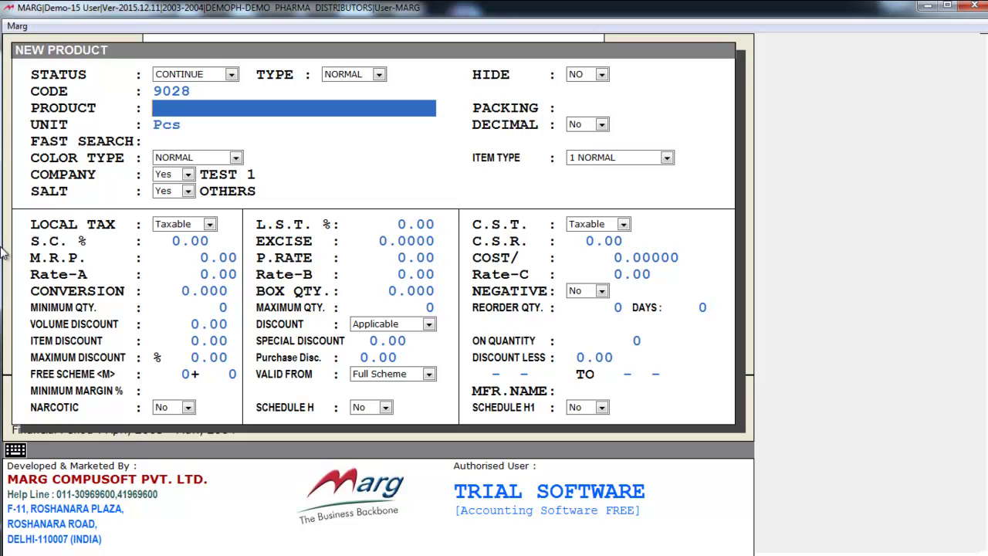
pyautogui.write('BLONG')
pyautogui.write(' TAB')
pyautogui.press('Return')
pyautogui.press('Return')
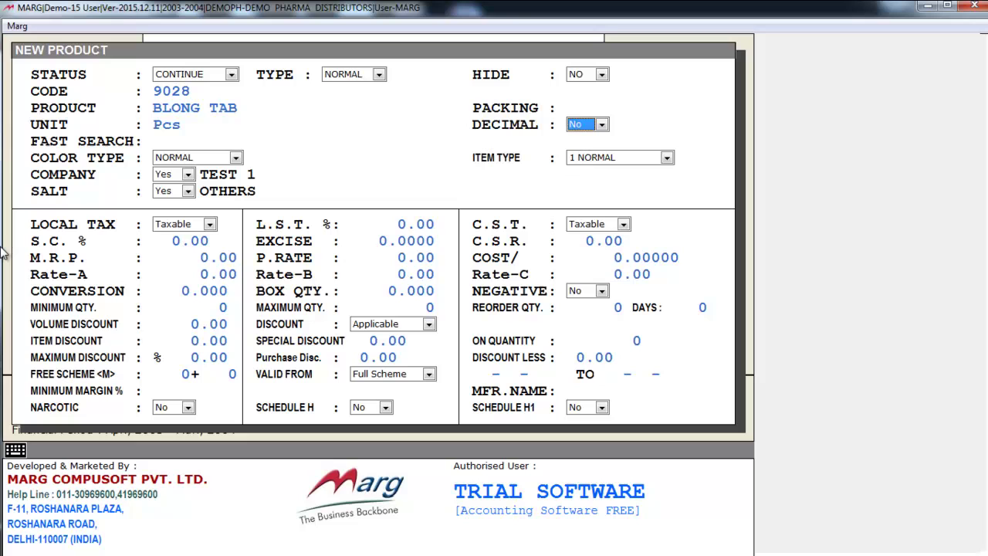
pyautogui.press('Return')
pyautogui.press('Return')
pyautogui.press('Return')
pyautogui.press('Return')
pyautogui.press('Return')
pyautogui.press('Return')
pyautogui.press('Return')
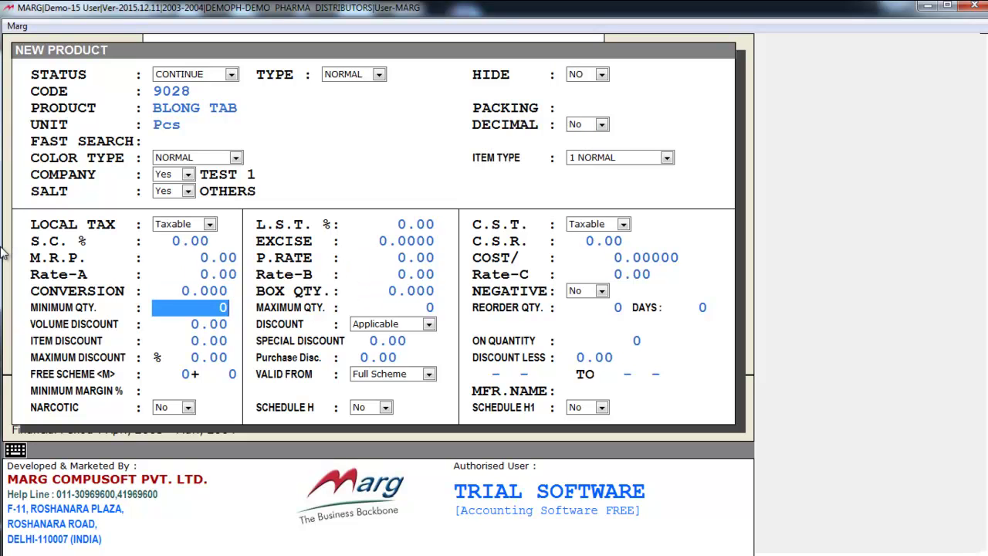
pyautogui.press('Return')
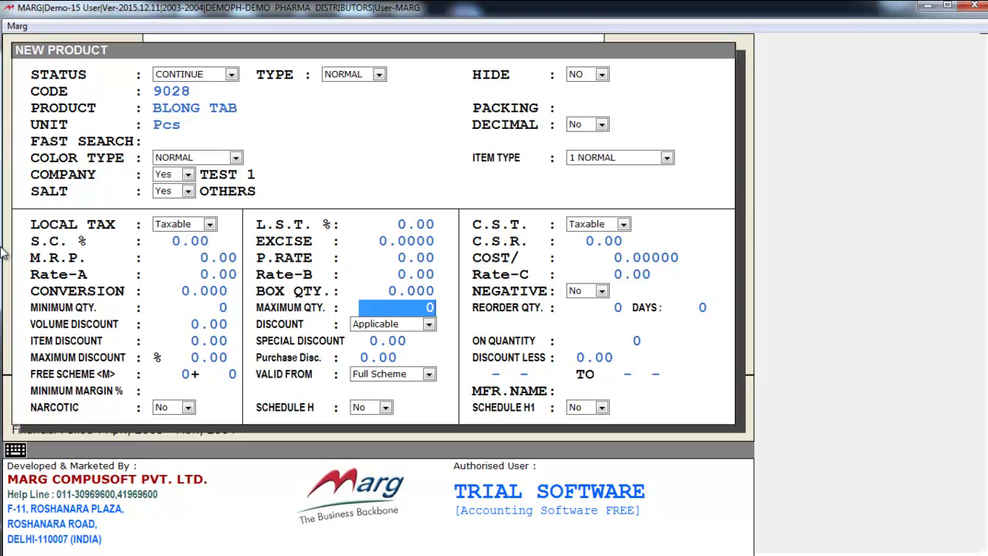
# Give BLONG TAB minimum quantity 50 and maximum quantity 100, then save it
pyautogui.press('Up')
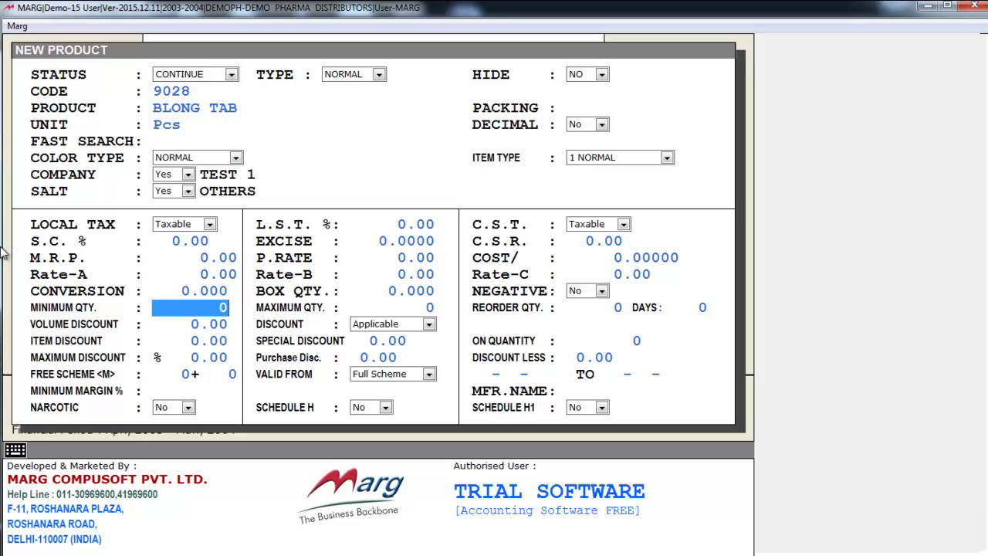
pyautogui.press('Return')
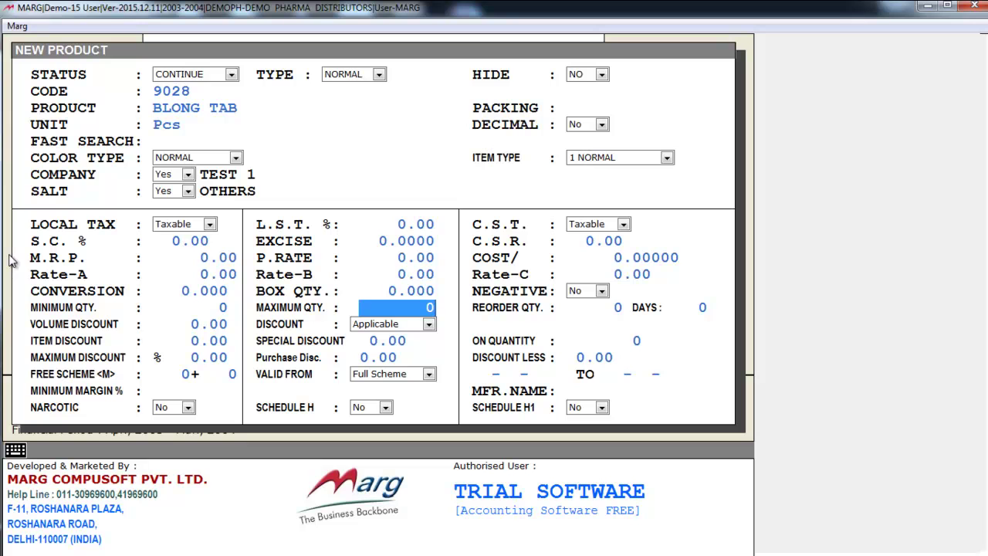
pyautogui.press('Up')
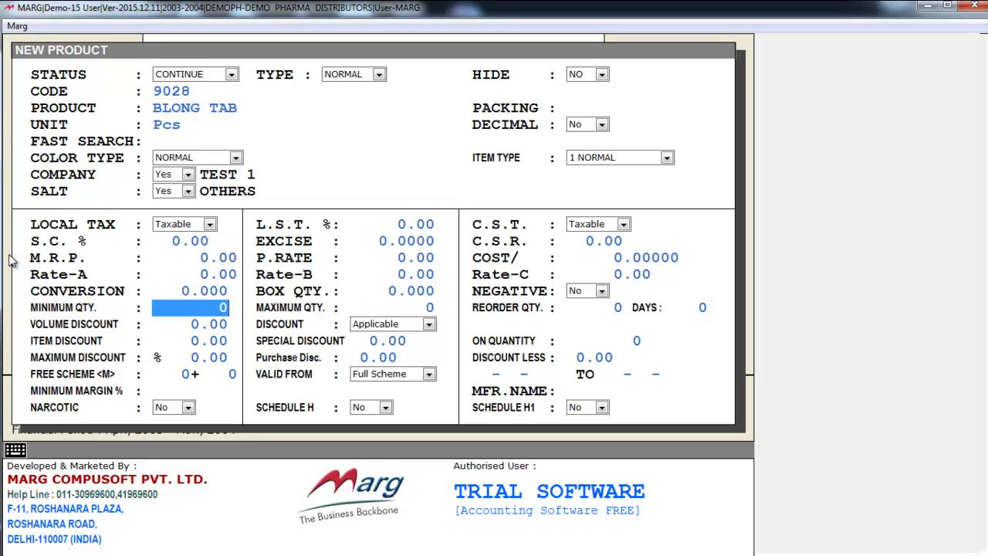
pyautogui.press('Return')
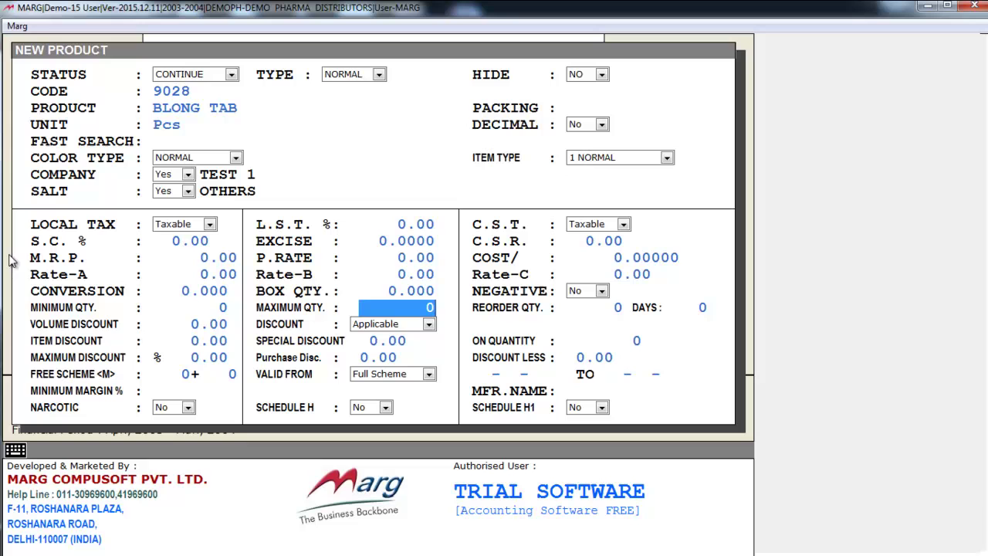
pyautogui.press('Up')
pyautogui.write('5')
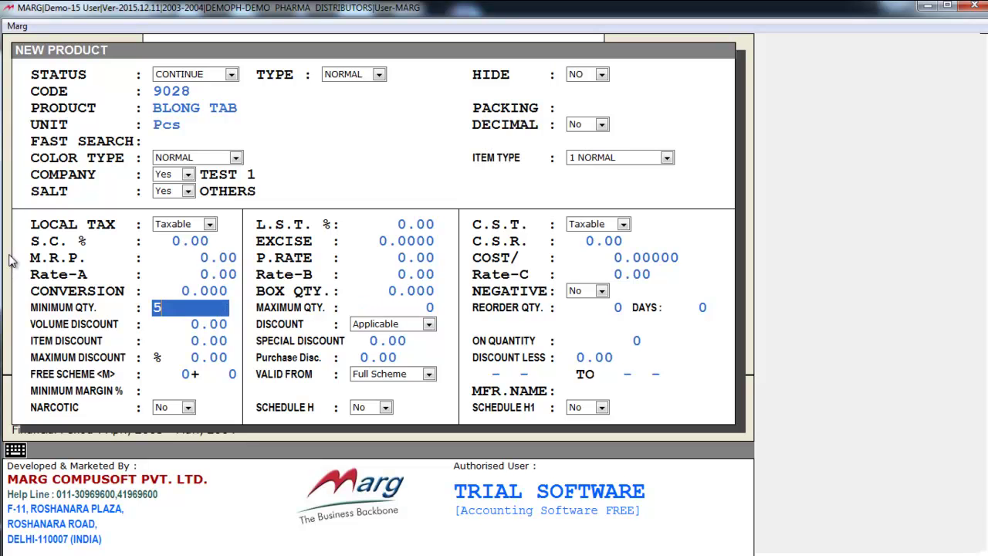
pyautogui.write('0')
pyautogui.press('Return')
pyautogui.write('10')
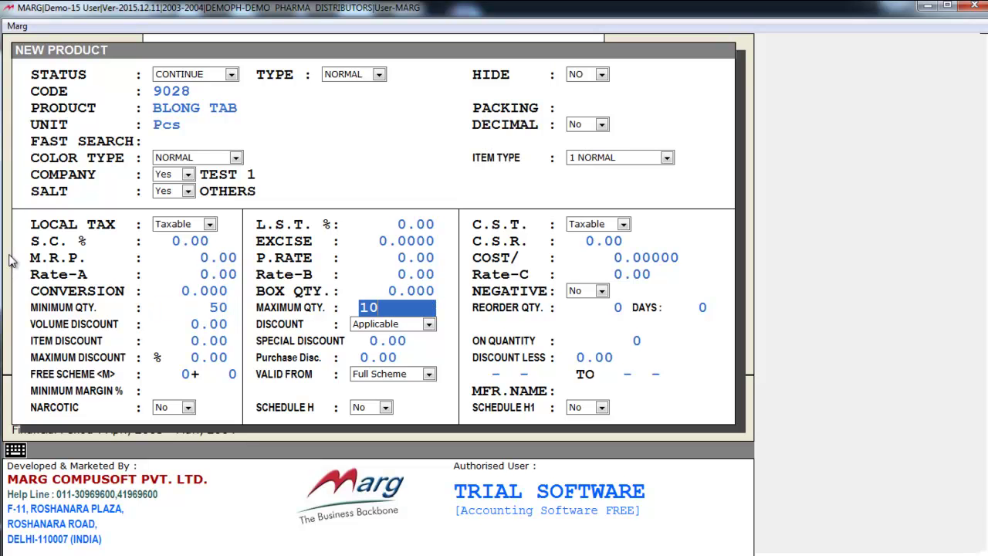
pyautogui.write('0')
pyautogui.press('Return')
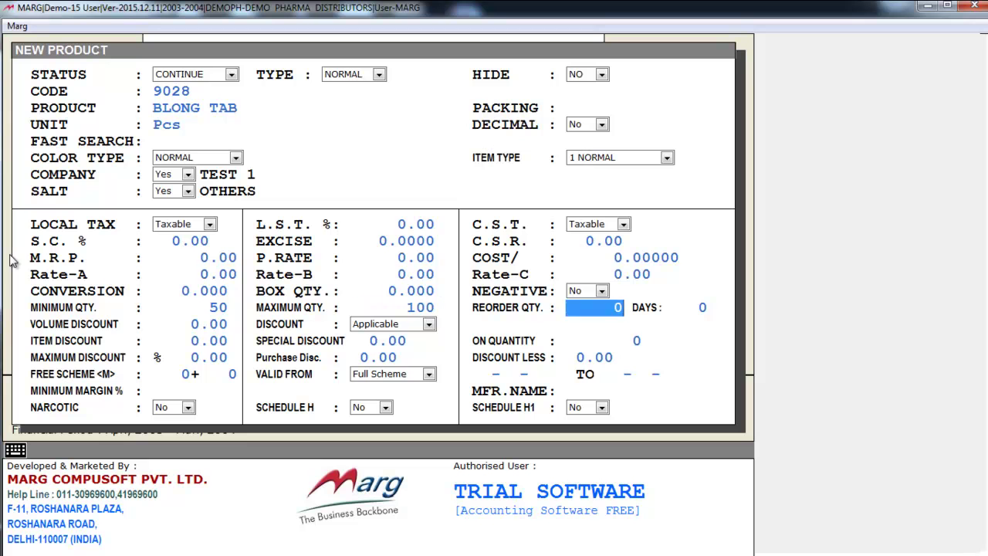
pyautogui.press('Return')
pyautogui.press('Return')
pyautogui.press('pagedown')
pyautogui.press('Return')
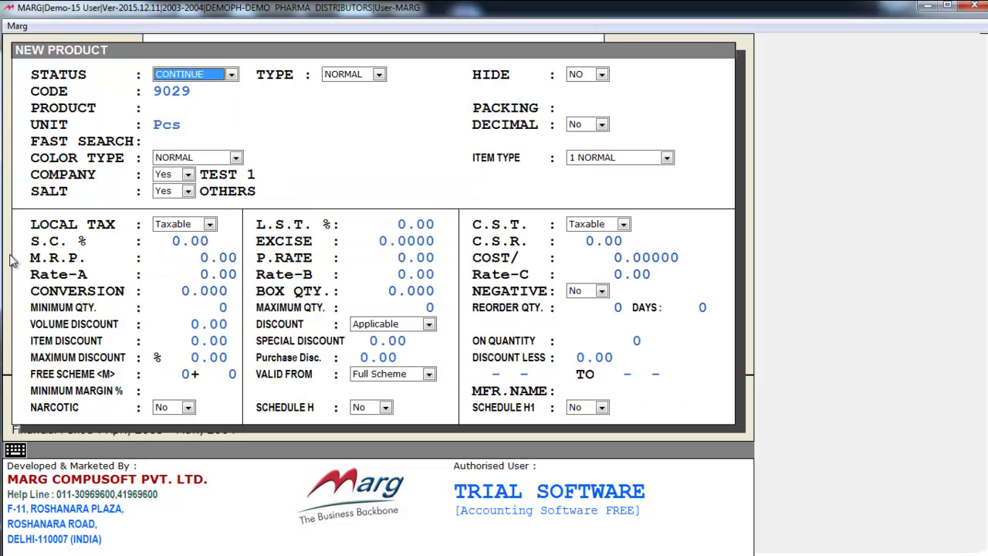
# Escape from the New Product form back to the main dashboard
pyautogui.press('Escape')
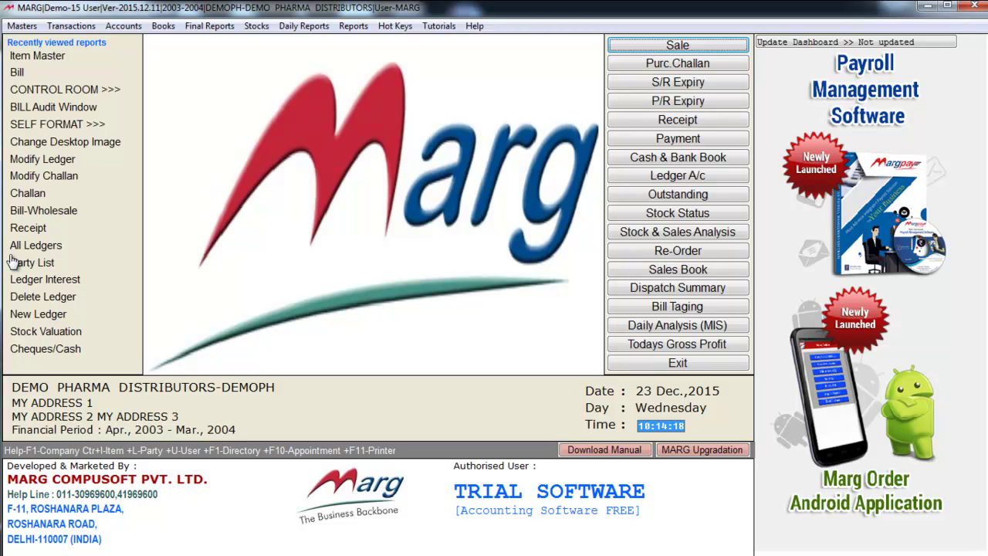
pyautogui.hotkey('alt', 't')
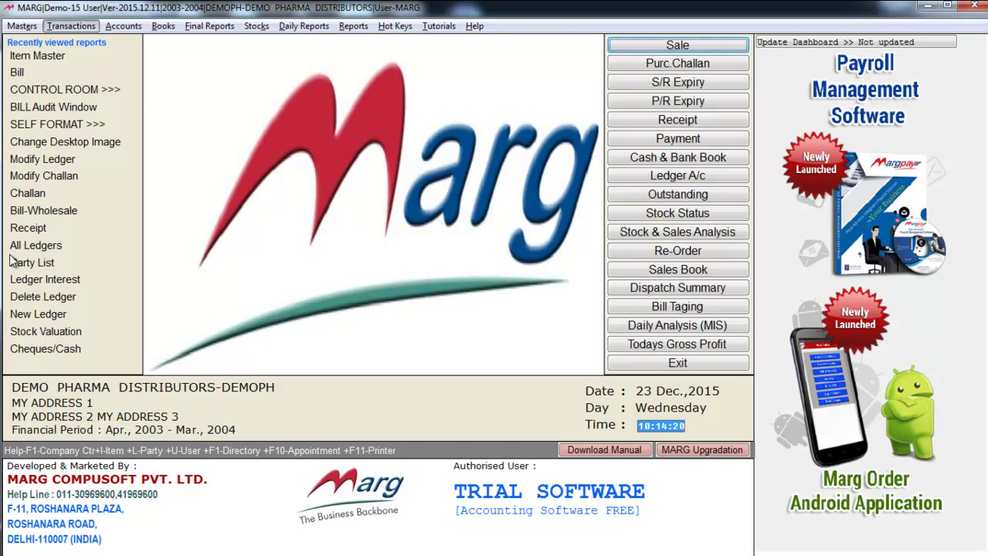
# Start a CASH purchase bill numbered 4512, accepting the default date
pyautogui.press('Down')
pyautogui.press('Return')
pyautogui.press('Return')
pyautogui.press('Return')
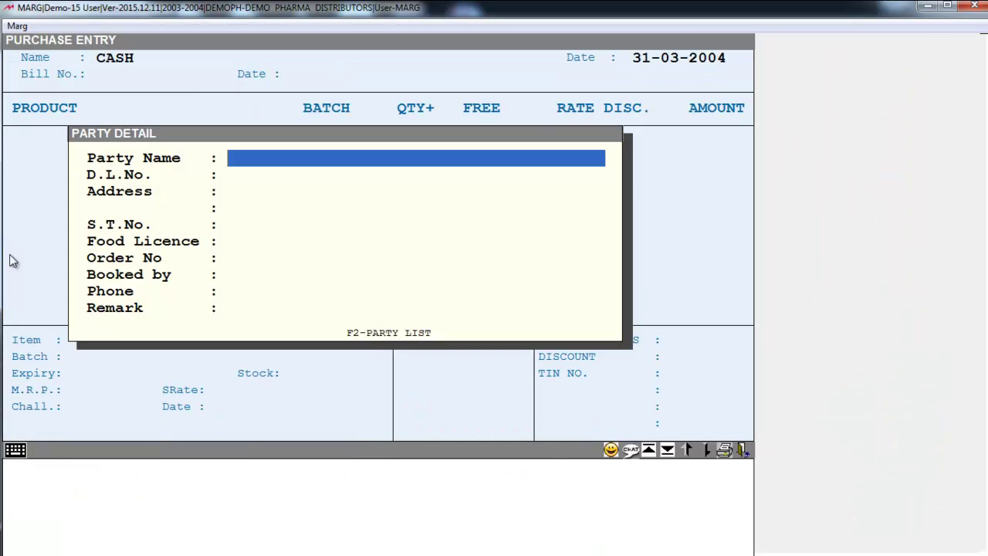
pyautogui.press('Return')
pyautogui.write('451')
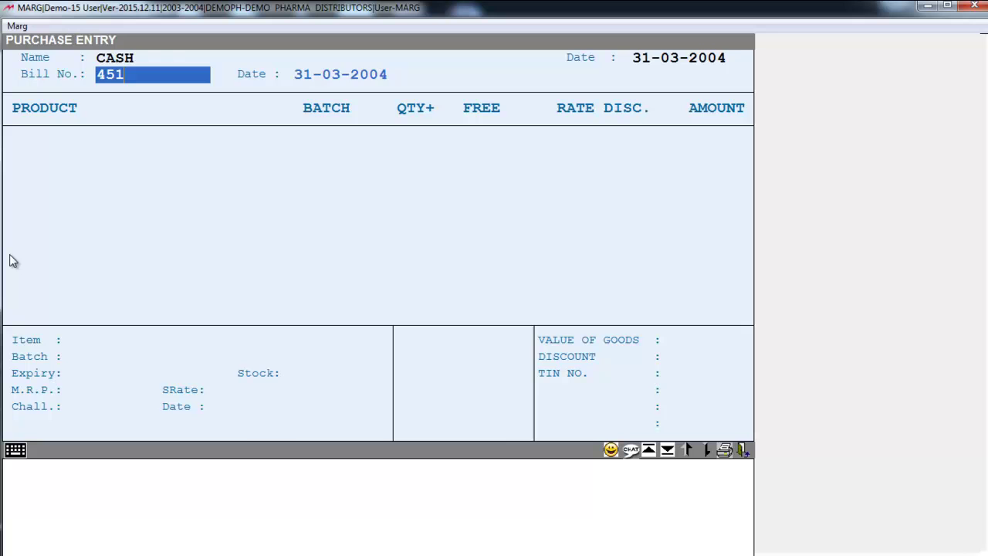
pyautogui.write('2')
pyautogui.press('Return')
pyautogui.press('Return')
# Add BLONG TAB from Store A with batch 123 as the first bill line
pyautogui.press('Return')
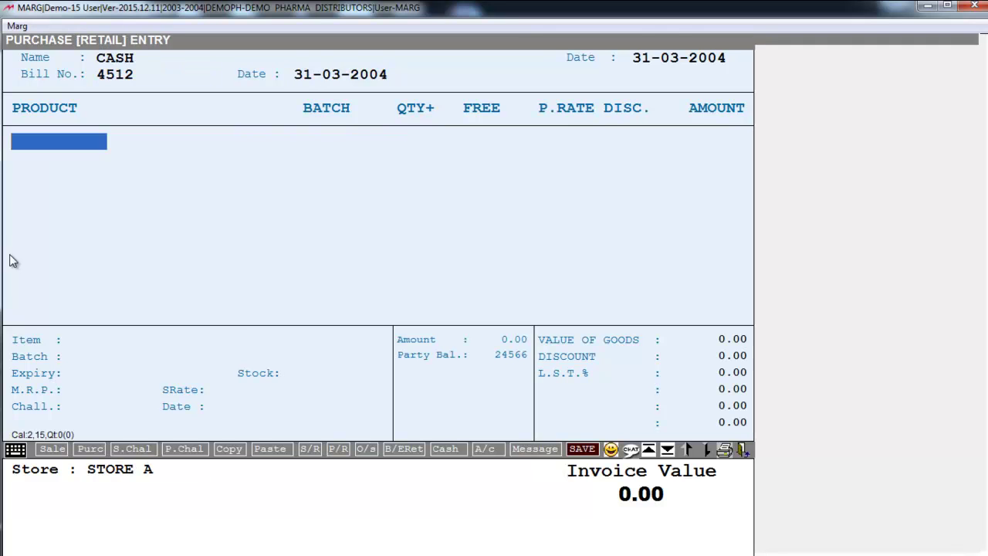
pyautogui.press('Return')
pyautogui.write('BL')
pyautogui.press('Return')
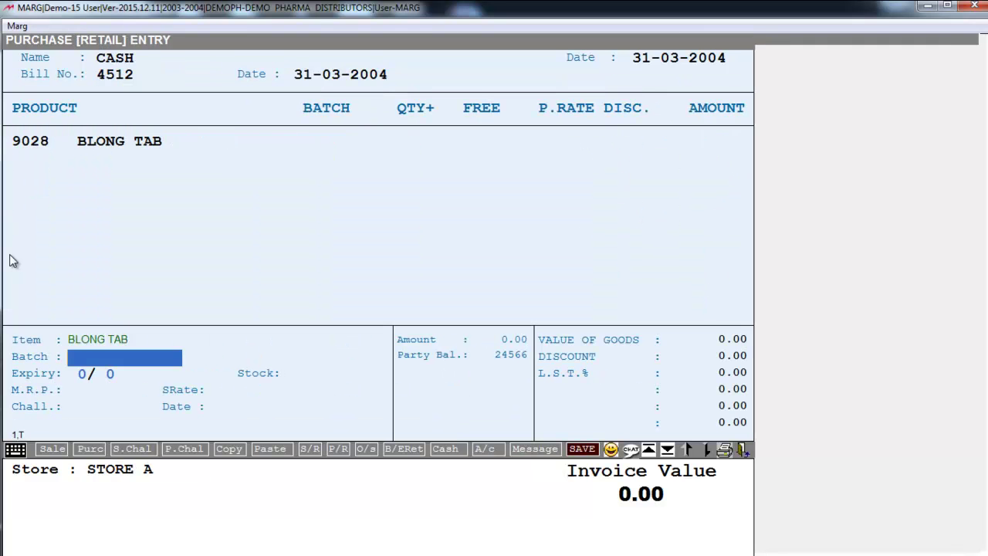
pyautogui.write('123')
pyautogui.press('Return')
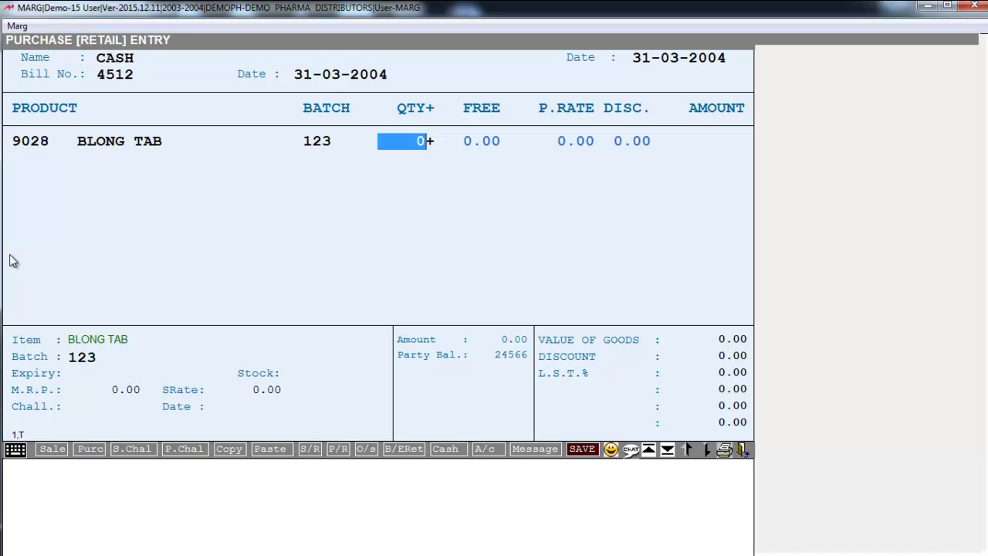
# Record 110 BLONG TAB at rate 120, totalling 13,200, and save the purchase bill
pyautogui.write('110')
pyautogui.press('Return')
pyautogui.write('120')
pyautogui.press('Return')
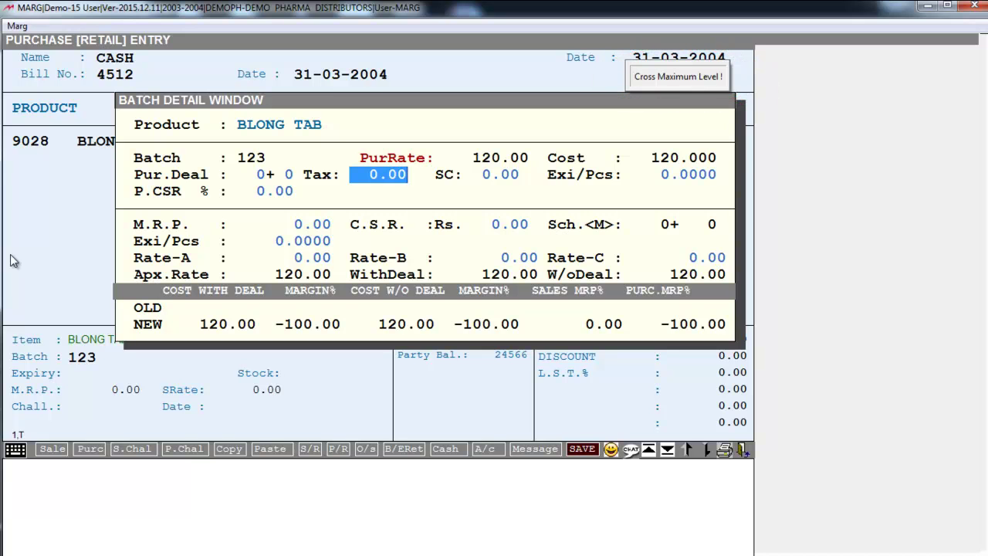
pyautogui.press('Return')
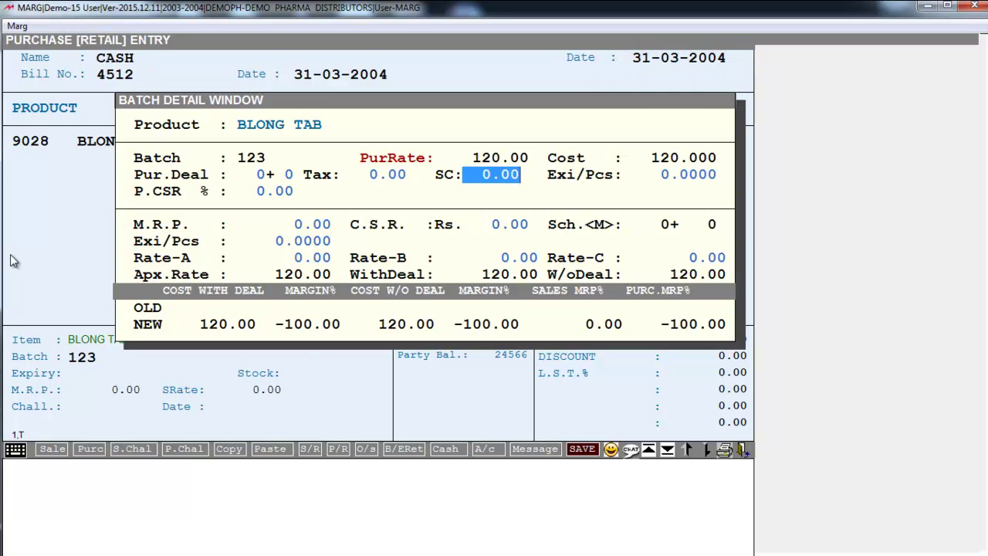
pyautogui.press('Return')
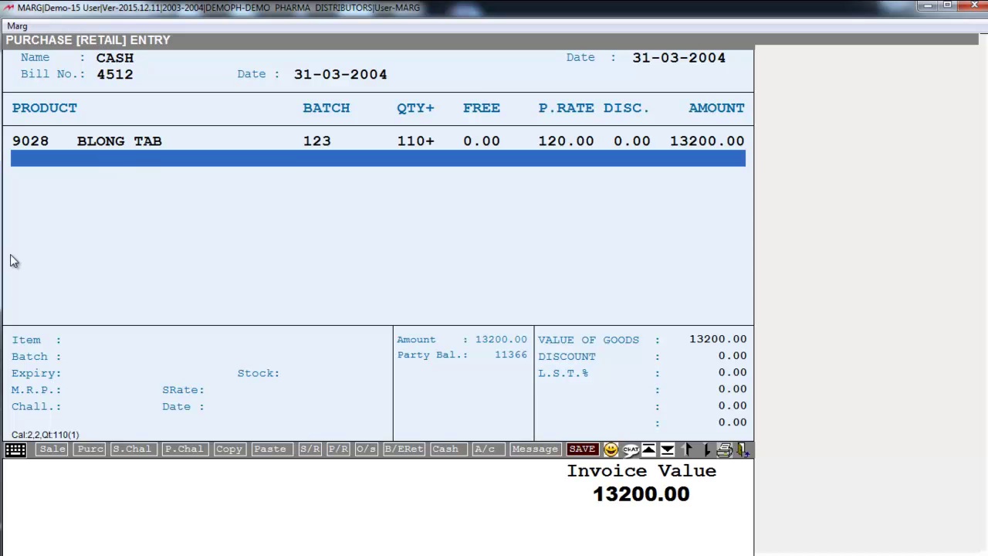
pyautogui.press('Return')
pyautogui.press('Return')
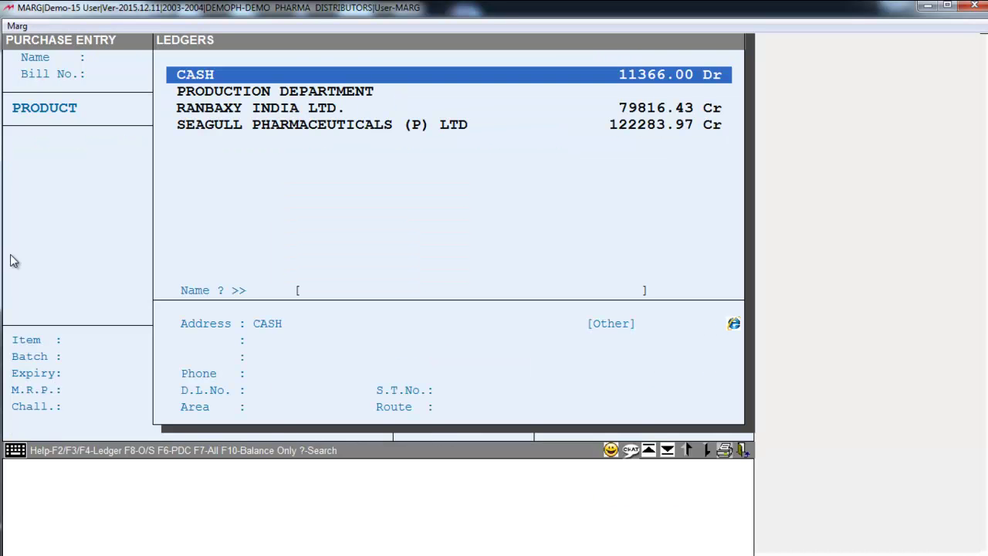
pyautogui.press('Escape')
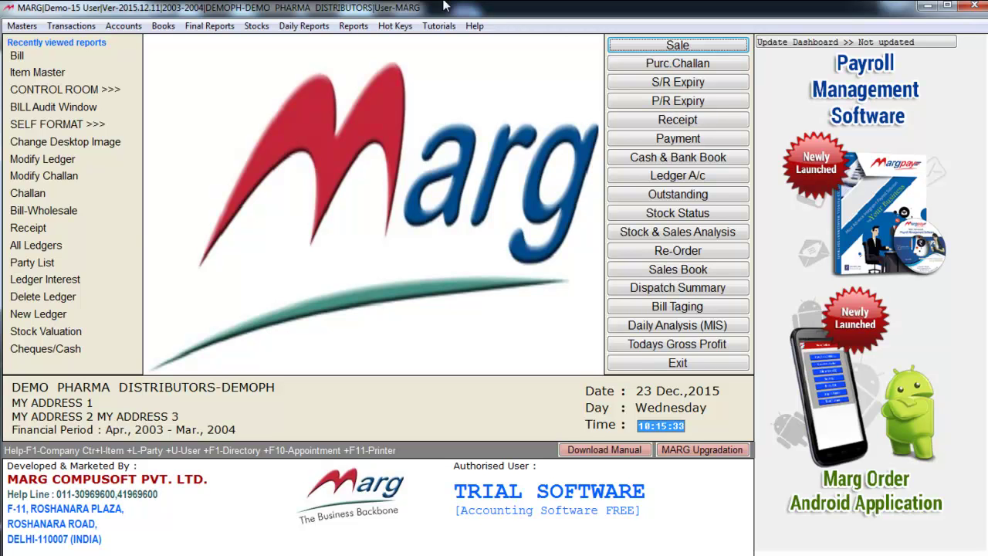
# Begin a CASH sale bill and add BLONG TAB batch 123, found by searching 'BLO'
pyautogui.press('Return')
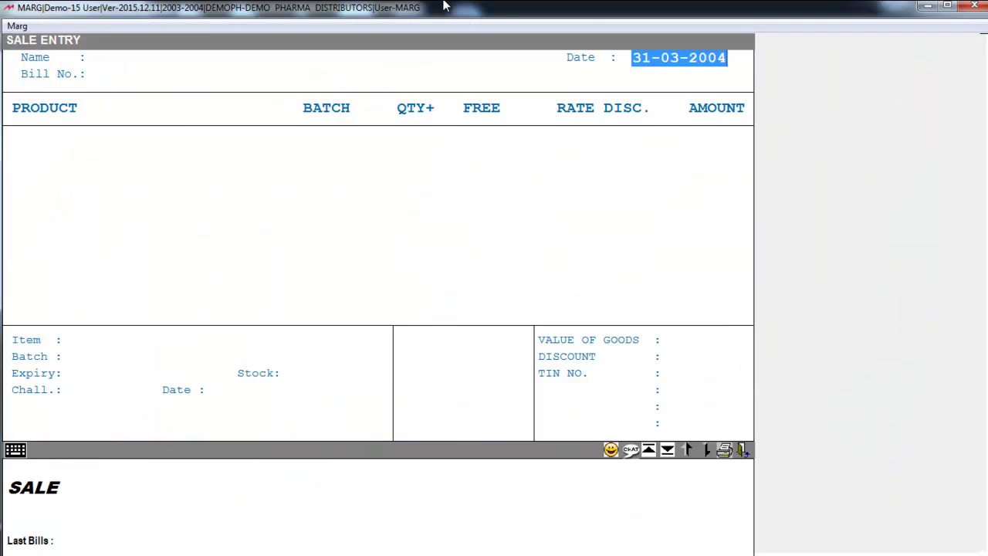
pyautogui.press('Return')
pyautogui.press('Return')
pyautogui.press('Return')
pyautogui.press('Return')
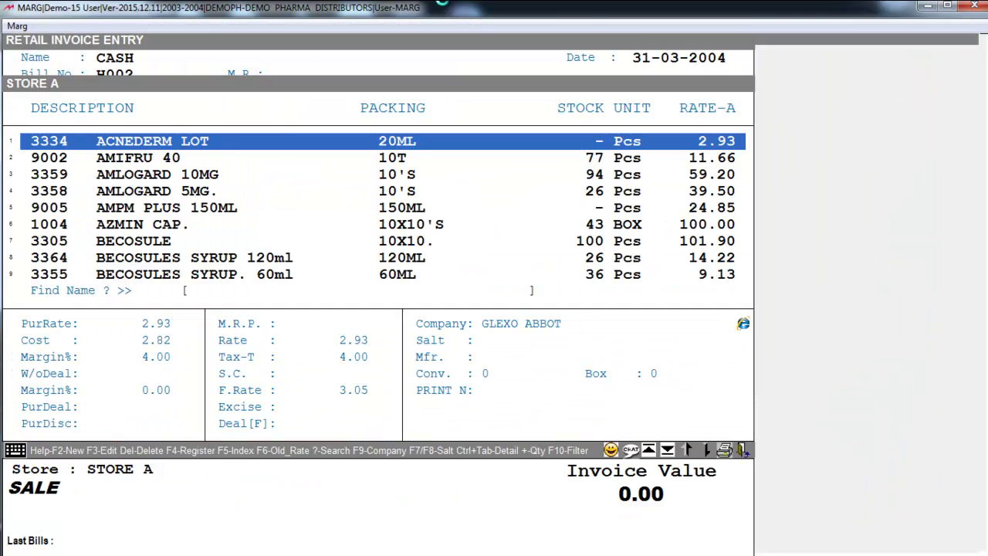
pyautogui.write('BLO')
pyautogui.press('Down')
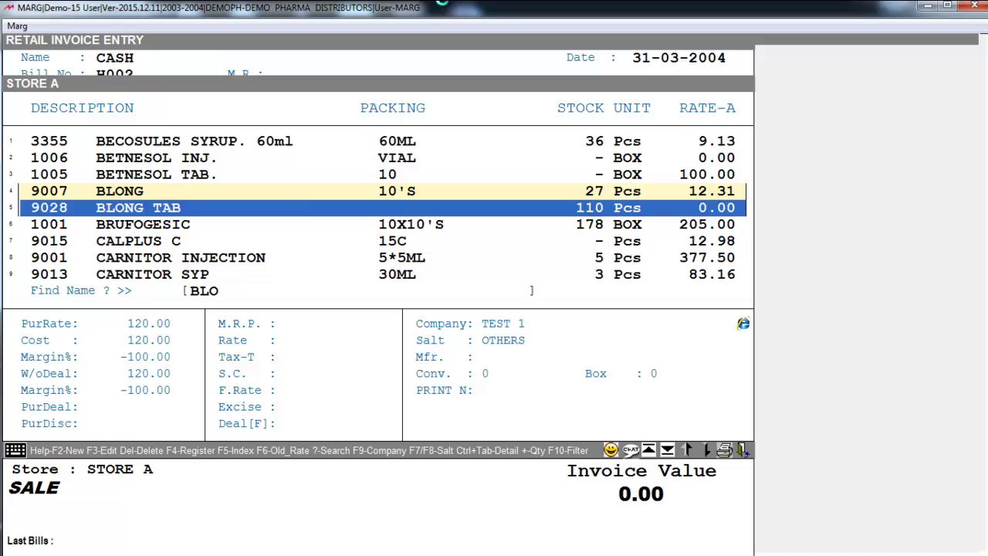
pyautogui.press('Return')
pyautogui.press('Return')
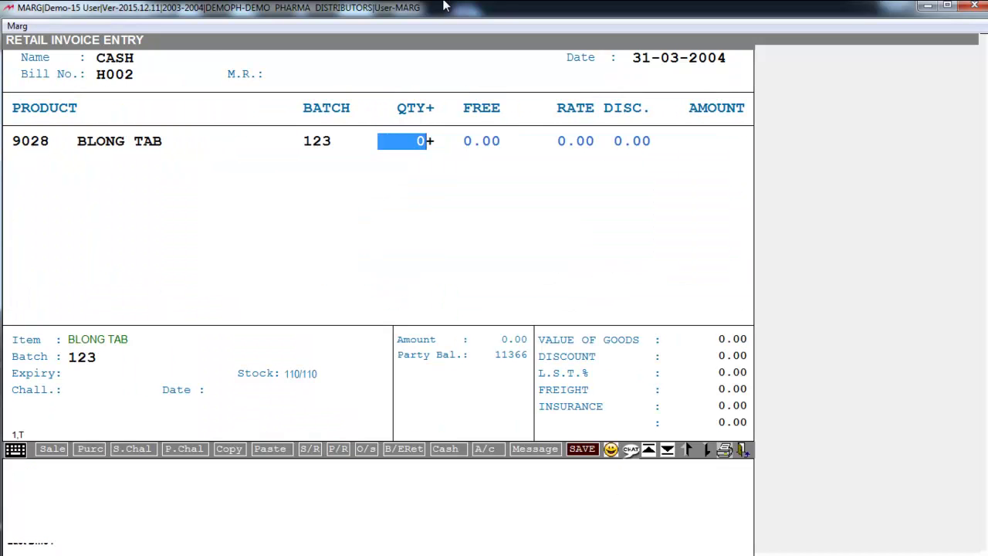
# Sell 70 BLONG TAB at 150 (total 10,500), checking 110−70 on the calculator, and save
pyautogui.write('70')
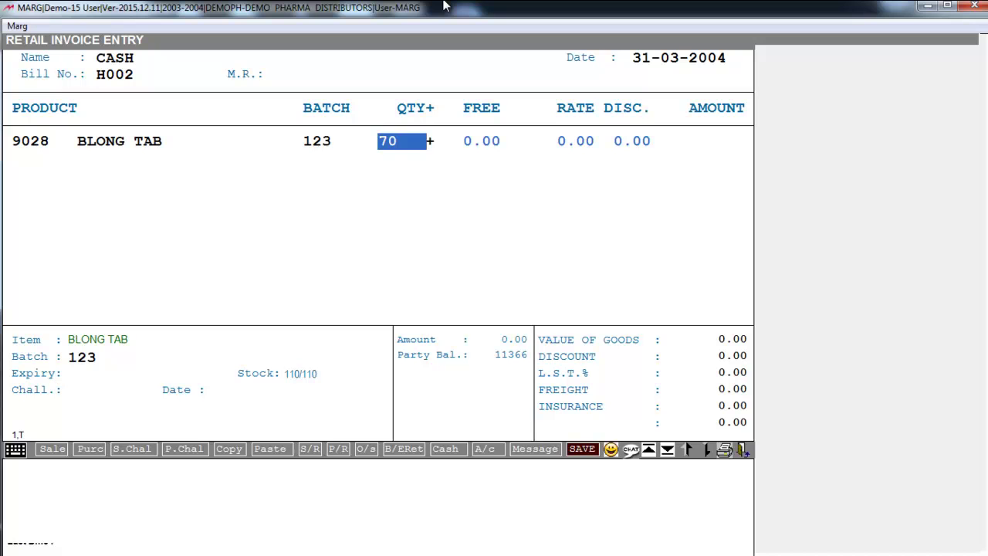
pyautogui.hotkey('alt', 'c')
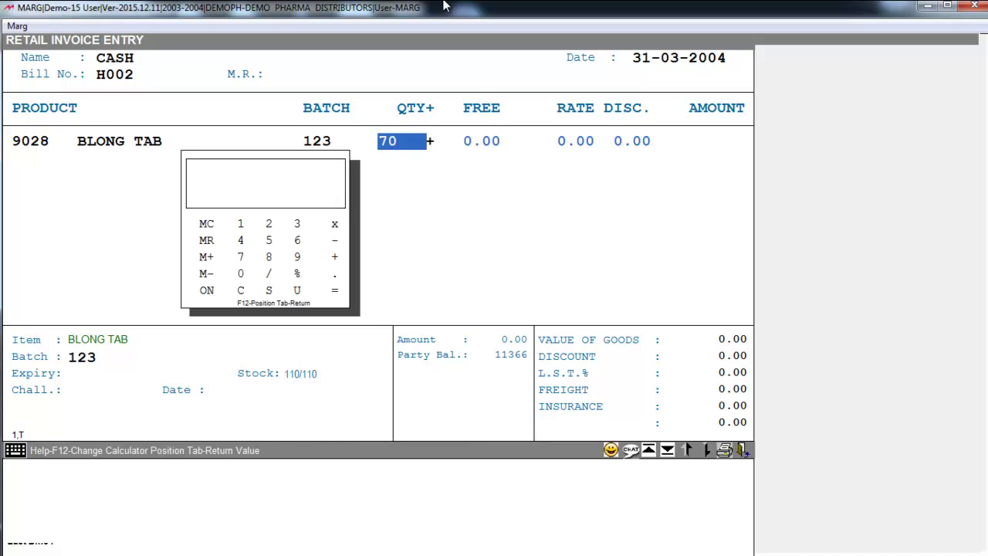
pyautogui.write('110+')
pyautogui.write('-70')
pyautogui.press('=')
pyautogui.press('Escape')
pyautogui.press('Return')
pyautogui.press('Return')
pyautogui.press('Return')
pyautogui.press('Return')
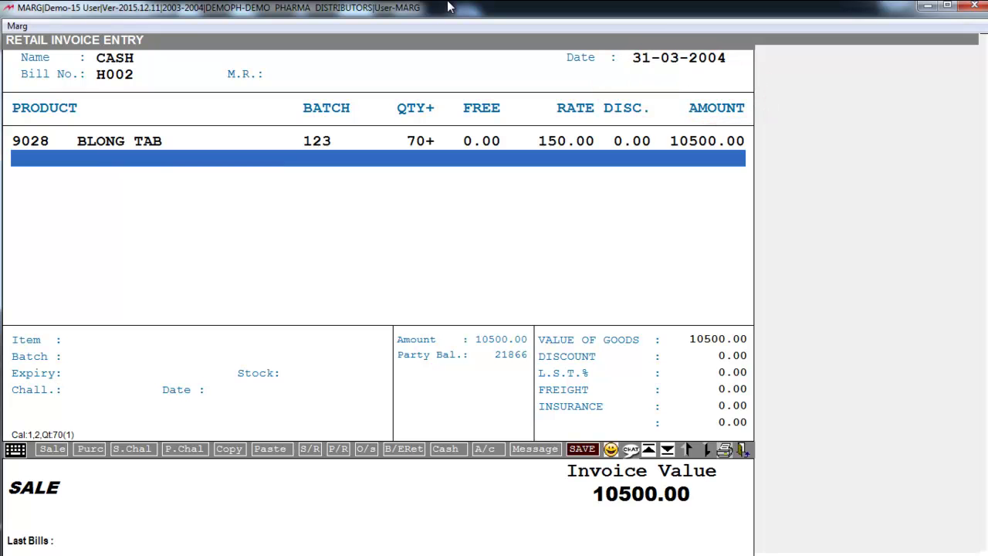
pyautogui.press('Escape')
pyautogui.press('Escape')
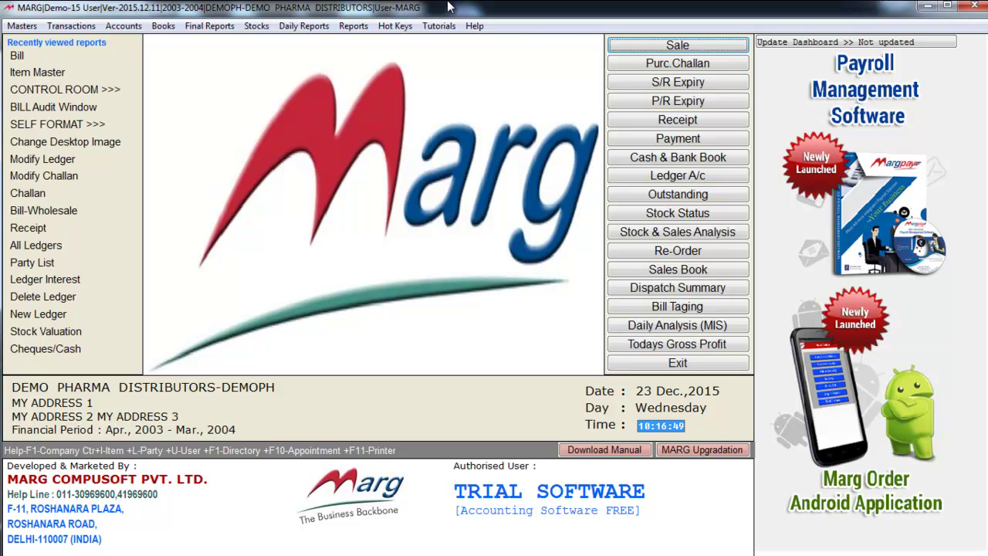
# Run Minimum Level Stock for all stores, showing BLONG TAB stock 40 against minimum 50
pyautogui.hotkey('alt', 's')
pyautogui.press('Down')
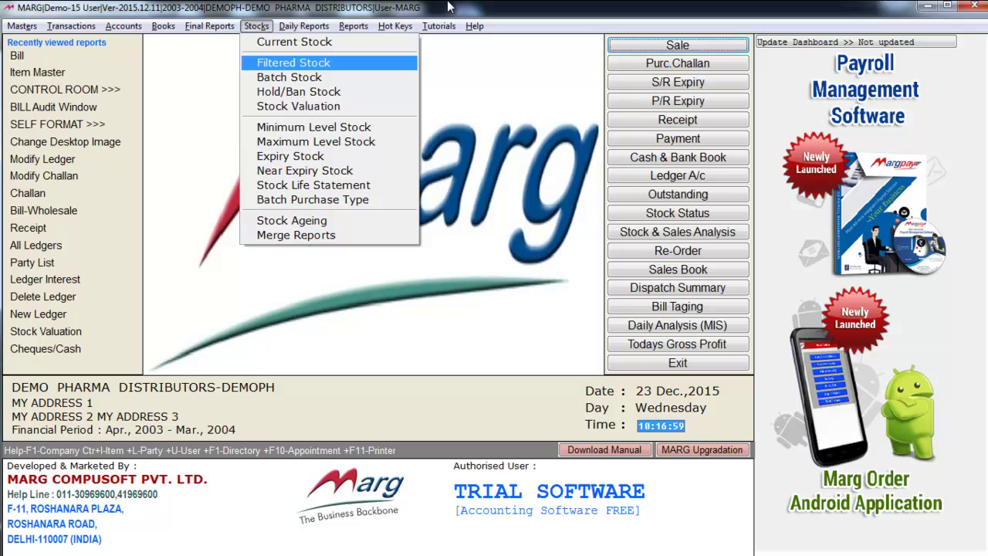
pyautogui.press('Down')
pyautogui.press('Down')
pyautogui.press('Down')
pyautogui.press('Down')
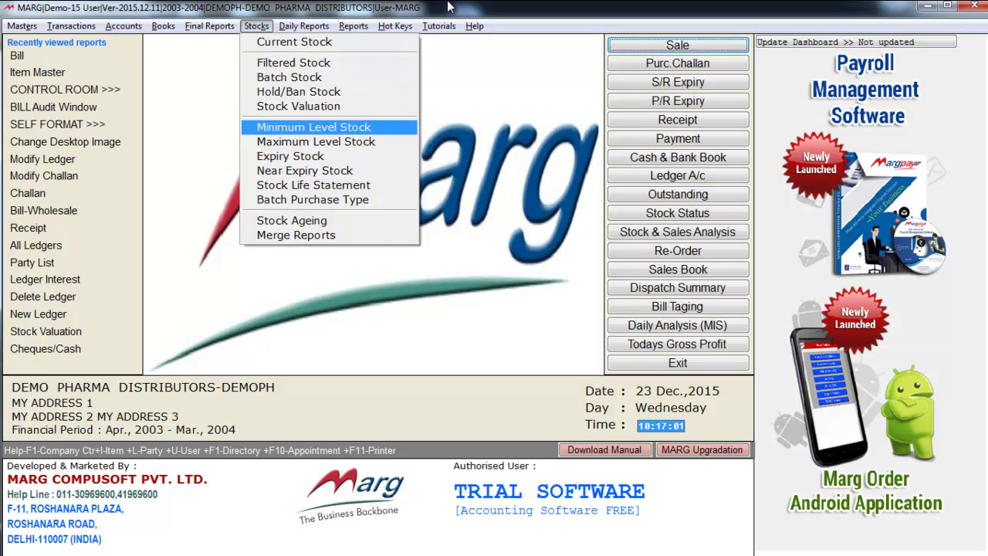
pyautogui.press('Down')
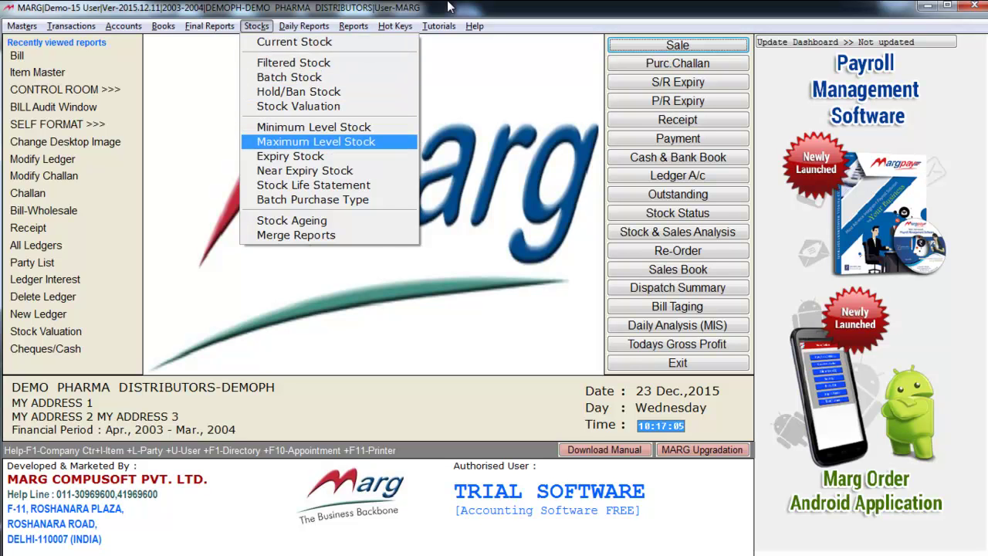
pyautogui.press('Up')
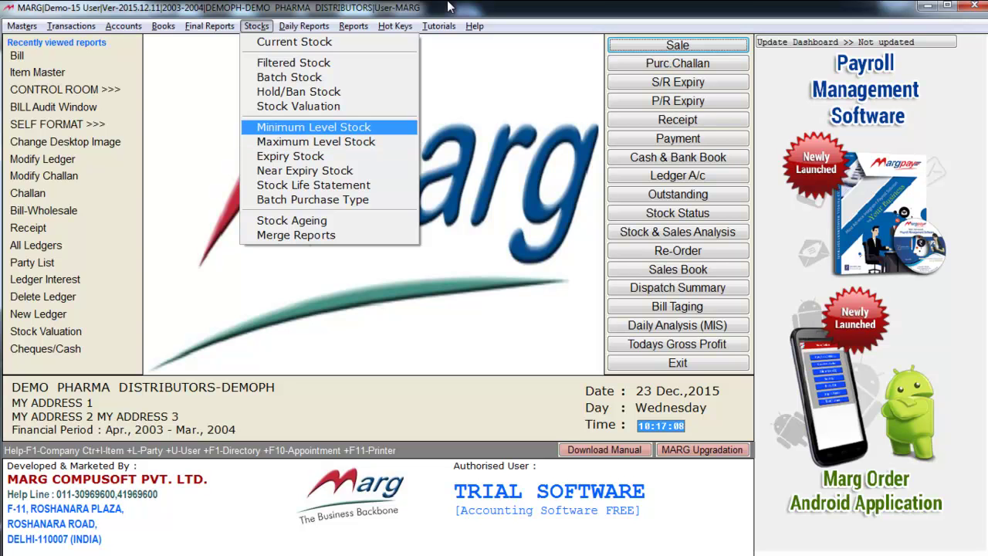
pyautogui.press('Return')
pyautogui.press('space')
pyautogui.press('space')
pyautogui.press('space')
pyautogui.press('space')
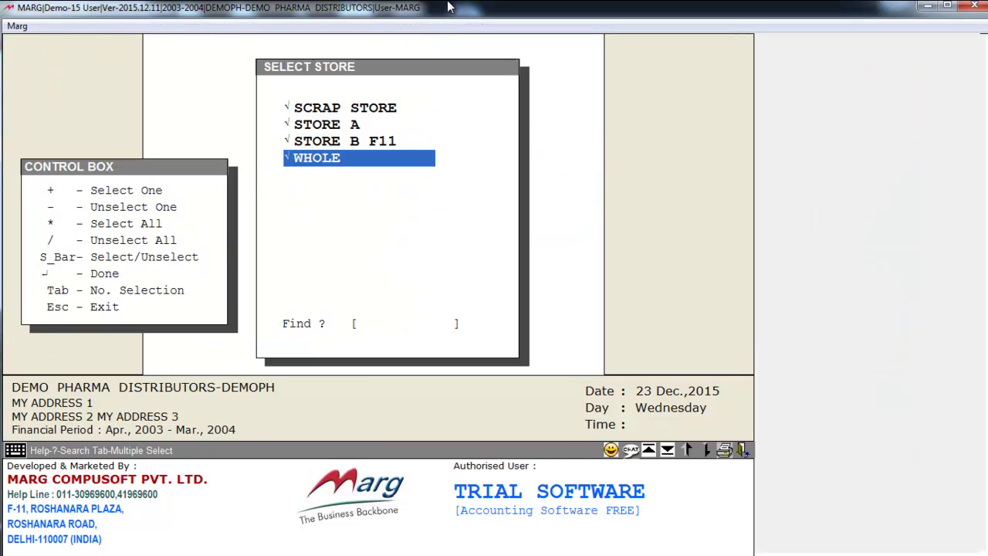
pyautogui.press('Return')
pyautogui.press('Return')
pyautogui.press('Return')
pyautogui.press('Return')
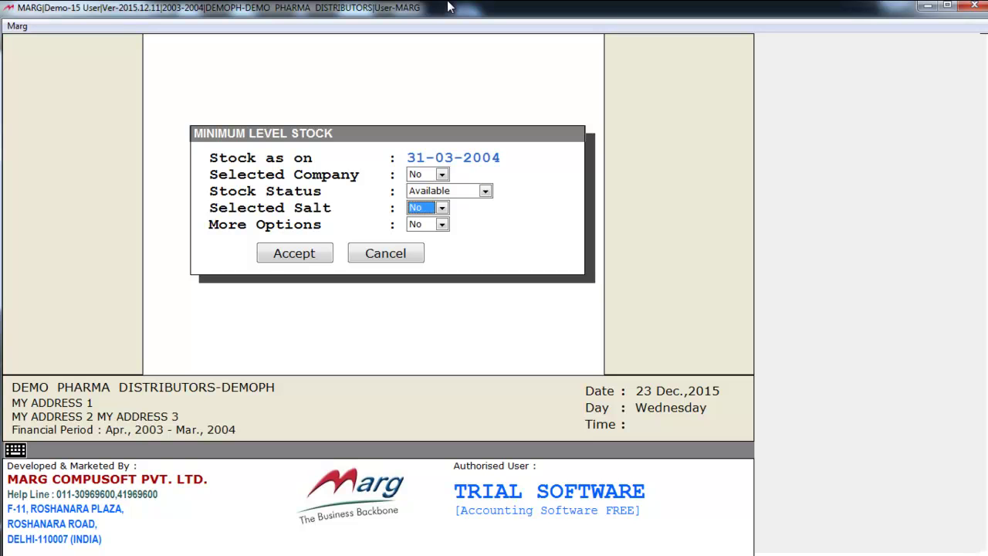
pyautogui.press('Return')
pyautogui.press('Return')
pyautogui.press('Return')
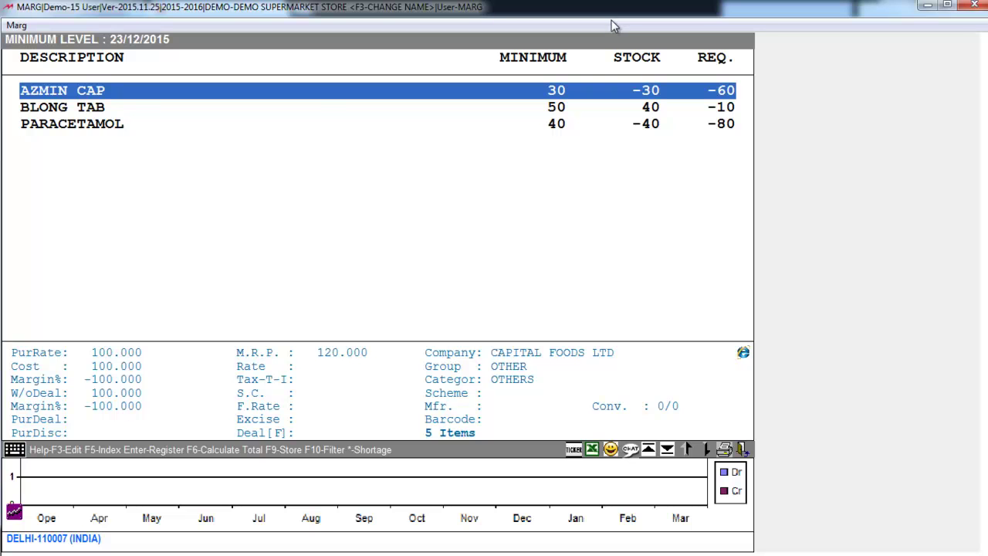
# Close the Minimum Level Stock report and browse the Stocks menu's level reports
pyautogui.press('Escape')
pyautogui.hotkey('alt', 's')
pyautogui.press('Down')
pyautogui.press('Down')
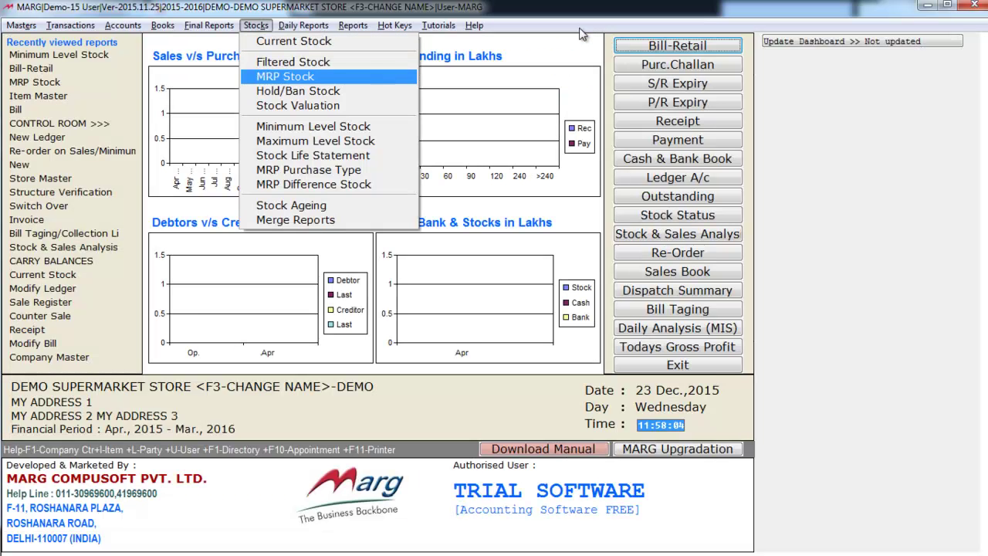
pyautogui.press('Down')
pyautogui.press('Down')
pyautogui.press('Down')
pyautogui.press('Down')
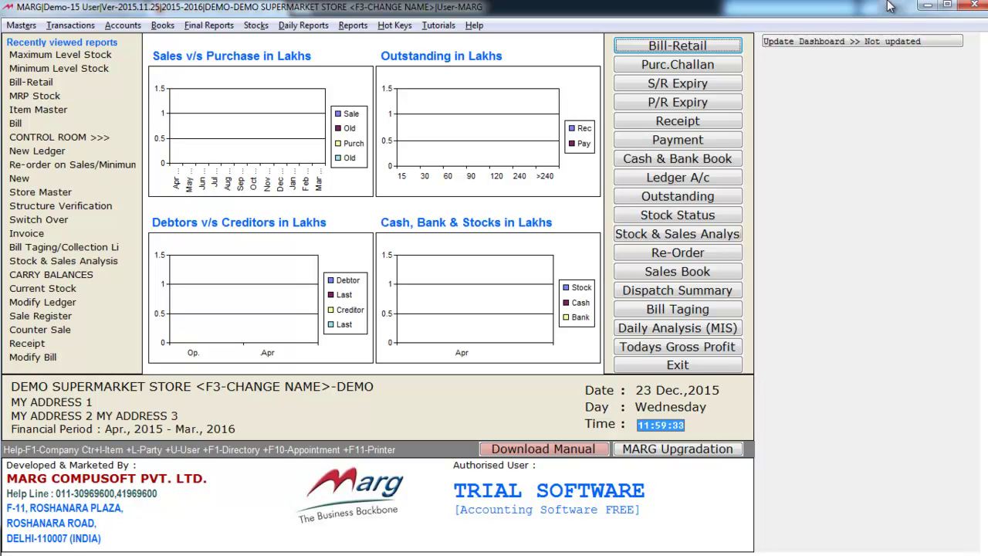
# Create a new purchase order, challan OP-00001, with SEAGULL PHARMACY as supplier
pyautogui.hotkey('alt', 't')
pyautogui.press('Down')
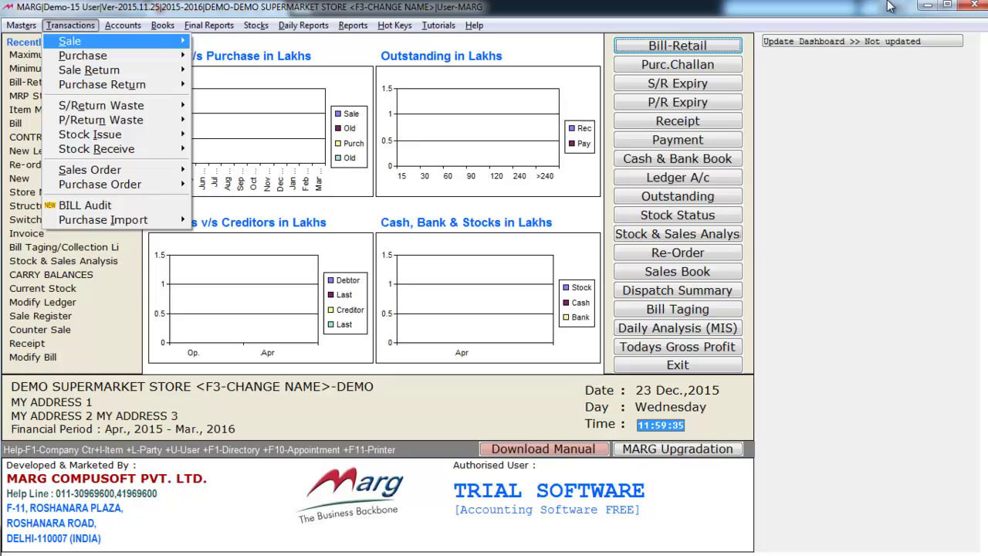
pyautogui.press('Up')
pyautogui.press('Up')
pyautogui.press('Up')
pyautogui.press('Down')
pyautogui.press('Right')
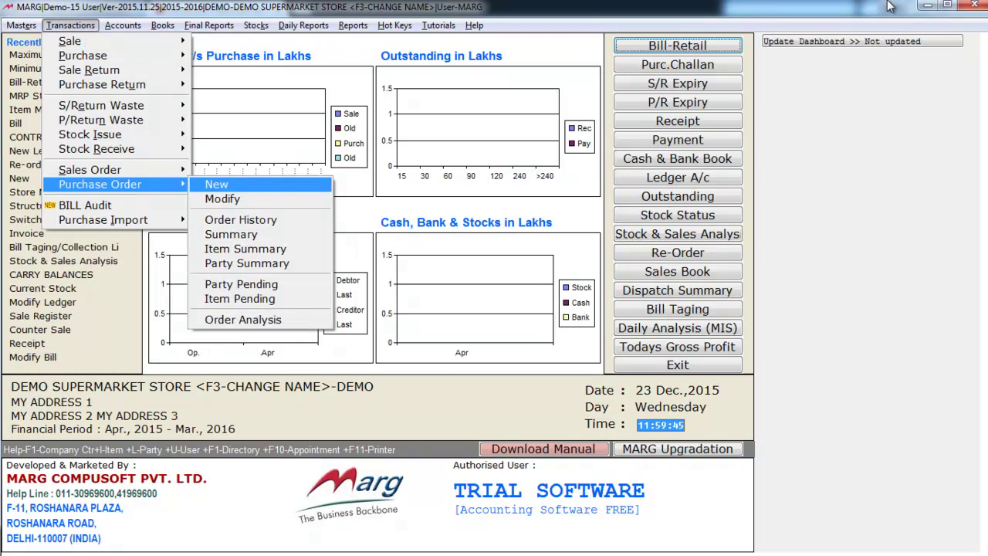
pyautogui.press('Return')
pyautogui.press('Return')
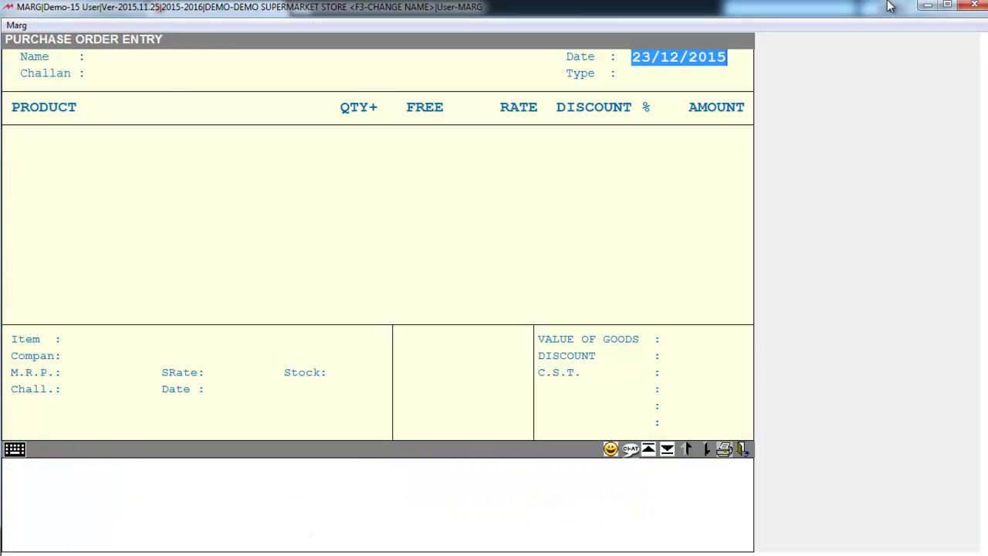
pyautogui.press('Return')
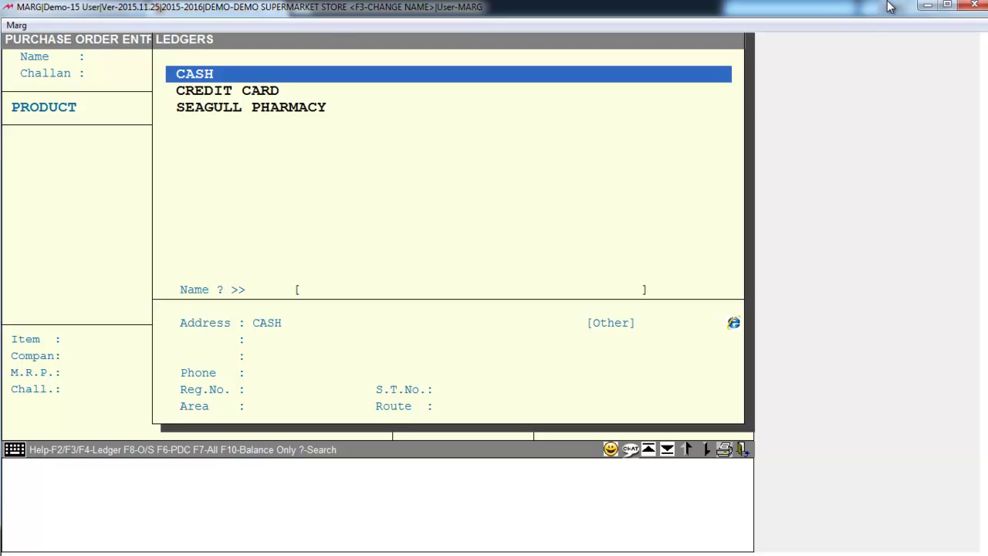
pyautogui.press('Down')
pyautogui.press('Down')
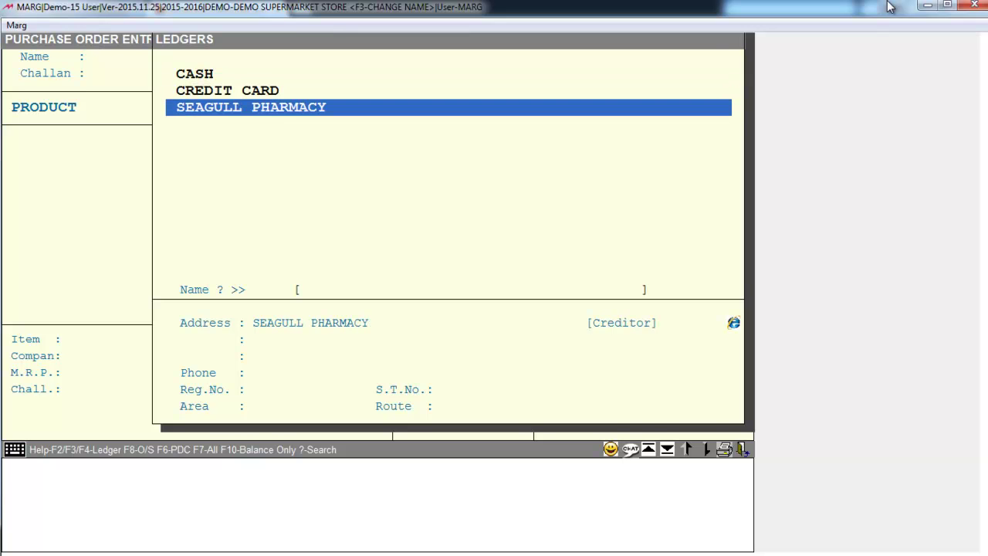
pyautogui.press('Return')
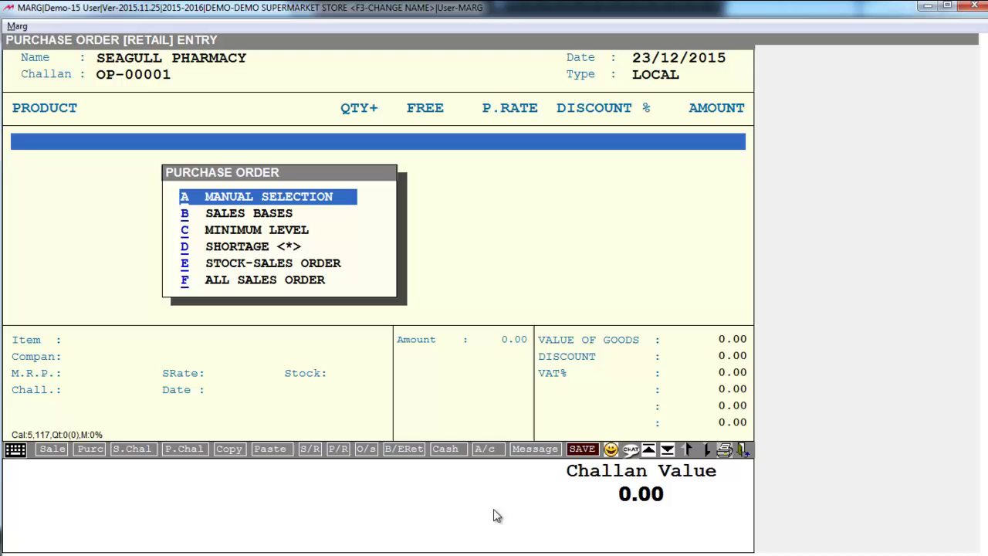
# Fill the order from minimum levels, ticking SEAGULL INDIA PVT.LTD. and the other companies to generate lines
pyautogui.press('Down')
pyautogui.press('Down')
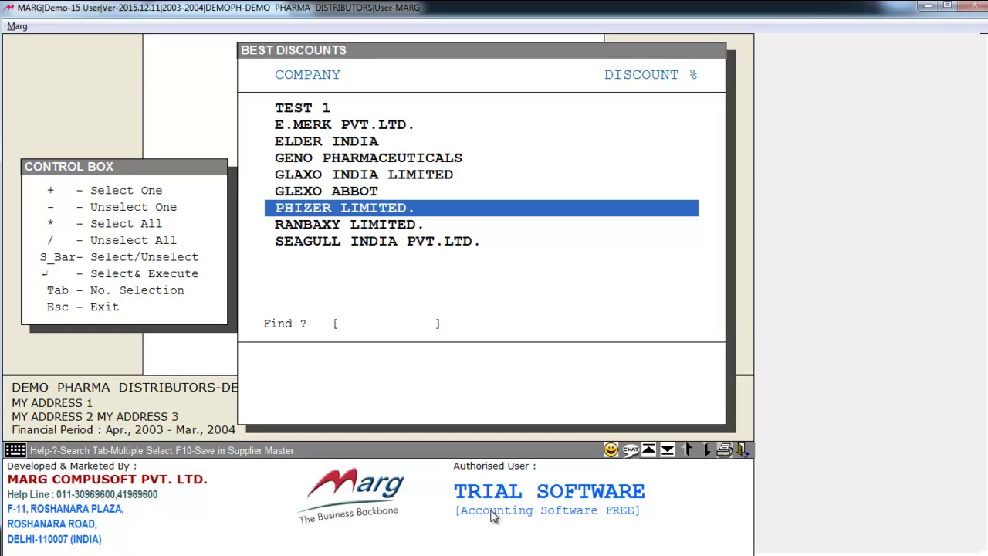
pyautogui.press('Down')
pyautogui.press('Down')
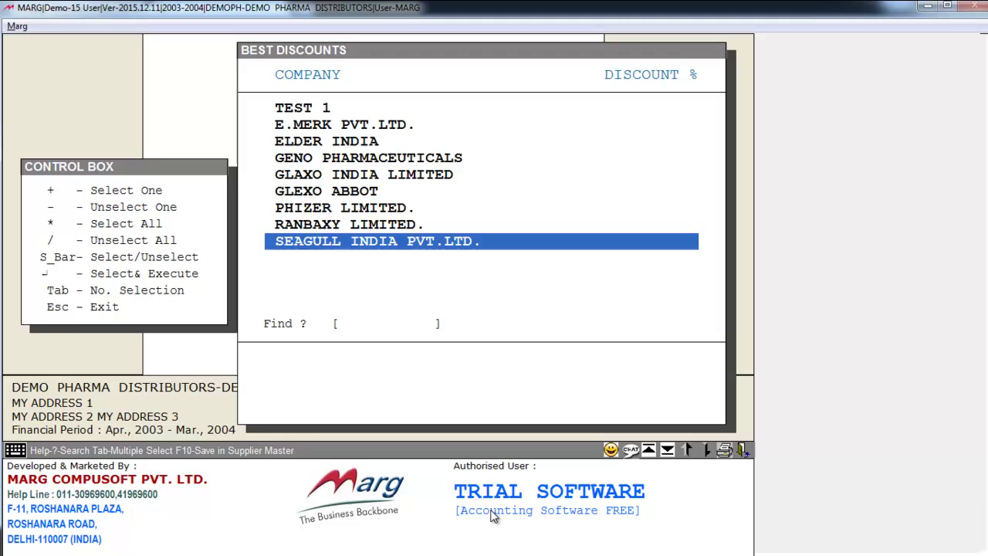
pyautogui.press('space')
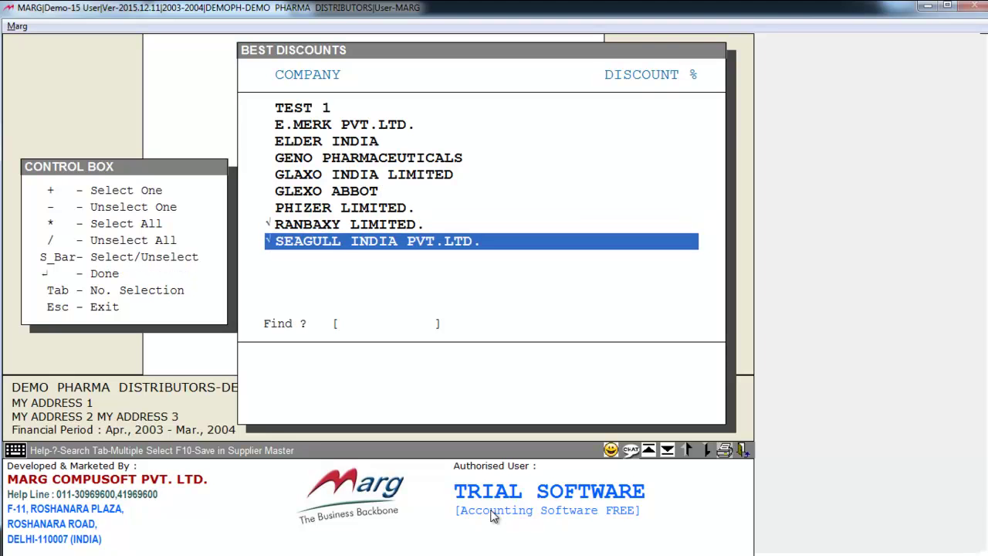
pyautogui.press('Up')
pyautogui.press('Up')
pyautogui.press('Up')
pyautogui.press('Up')
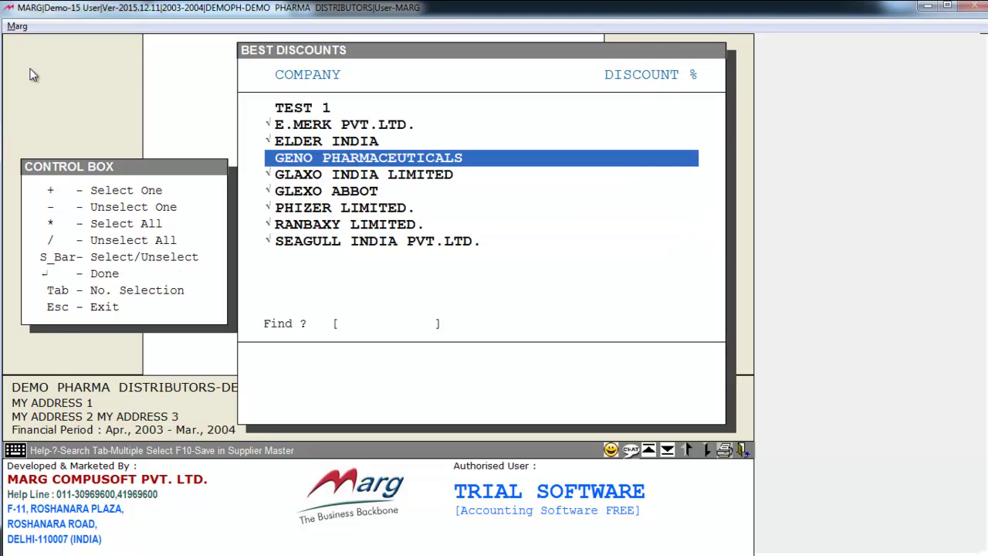
pyautogui.press('Return')
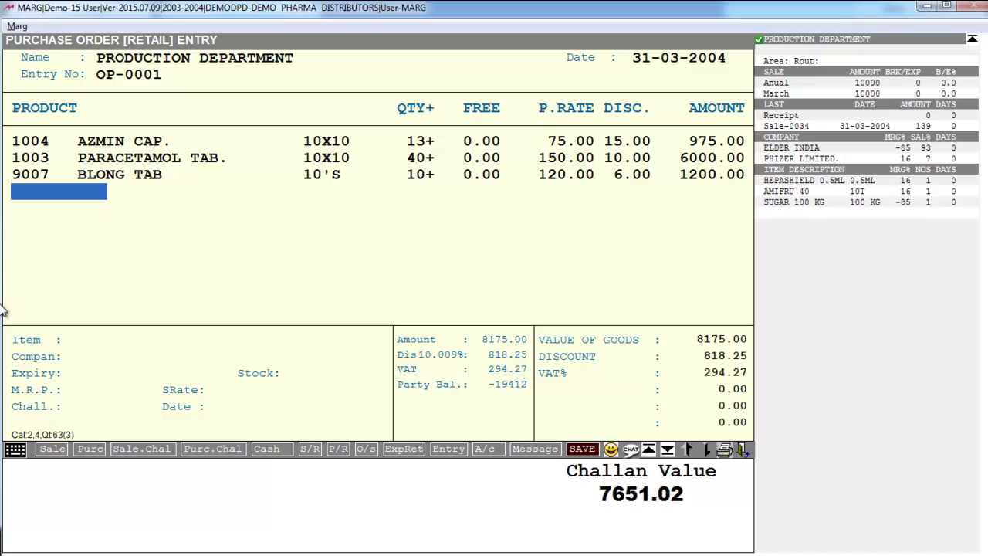
# Save purchase order OP-0001, accept the order totals, and skip printing
pyautogui.press('Escape')
pyautogui.press('Return')
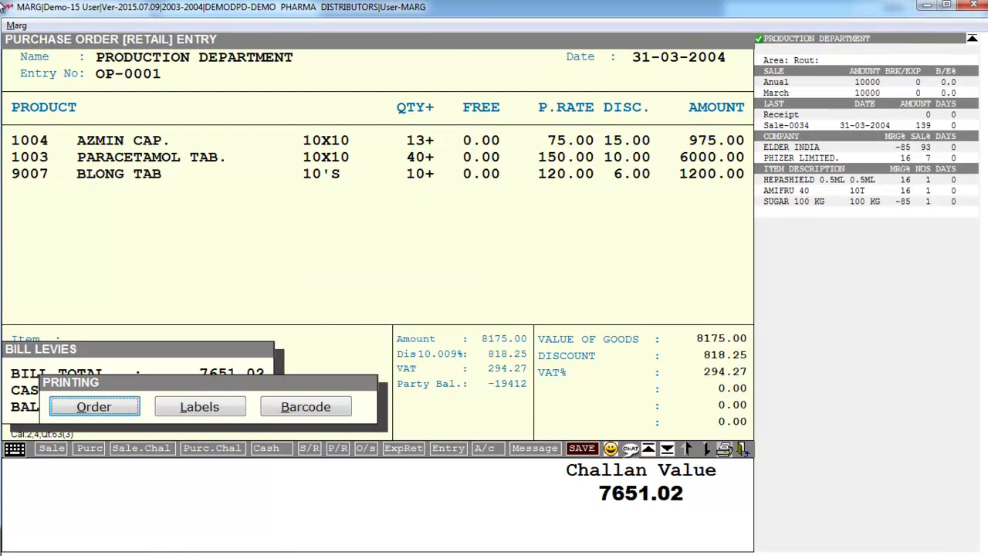
pyautogui.press('Escape')
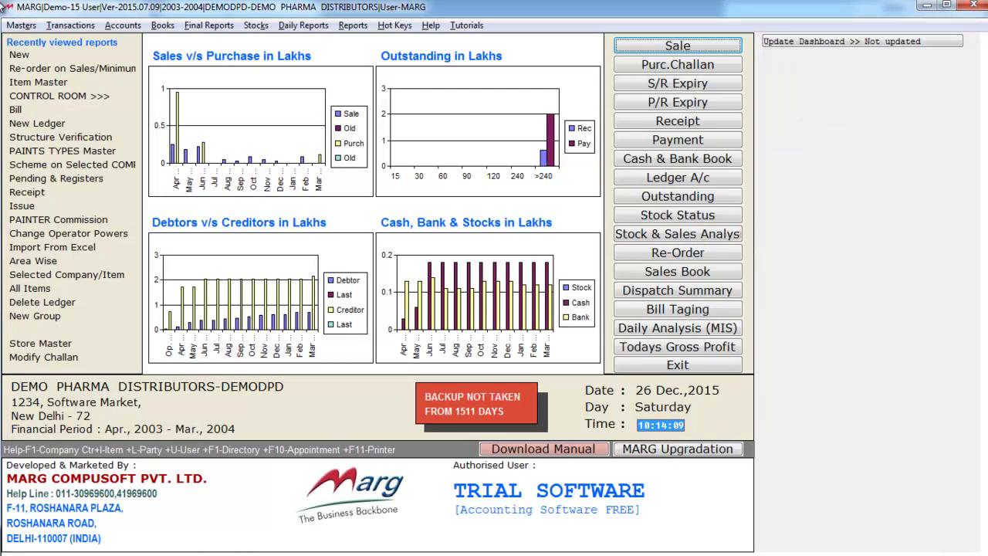